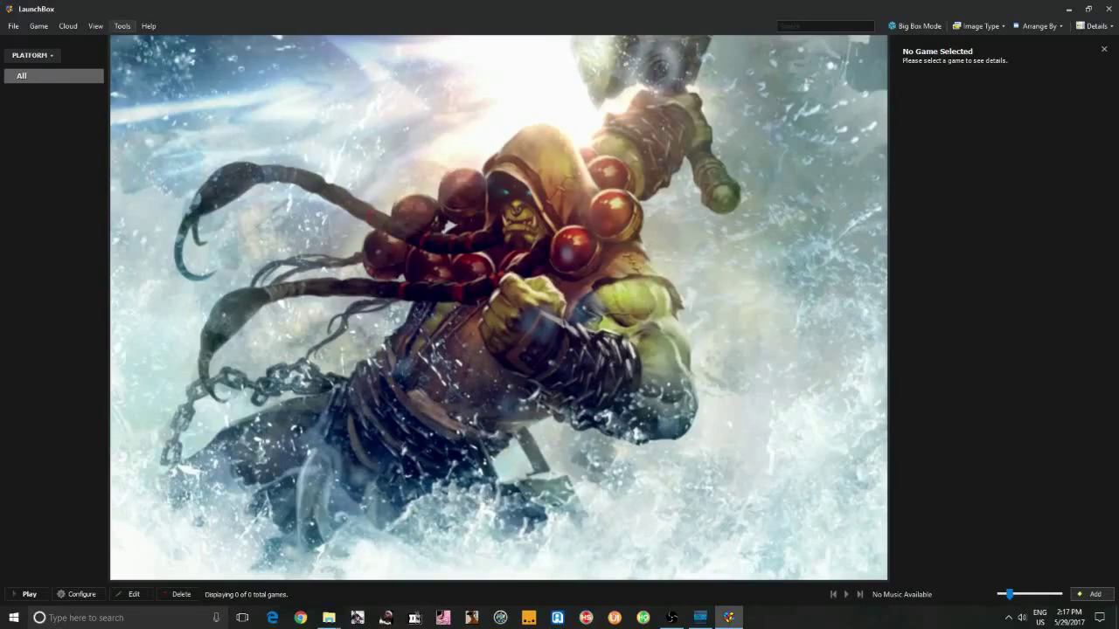
# Start the ROM Files import wizard from Tools > Import and pass the welcome page
pyautogui.click(123, 27)
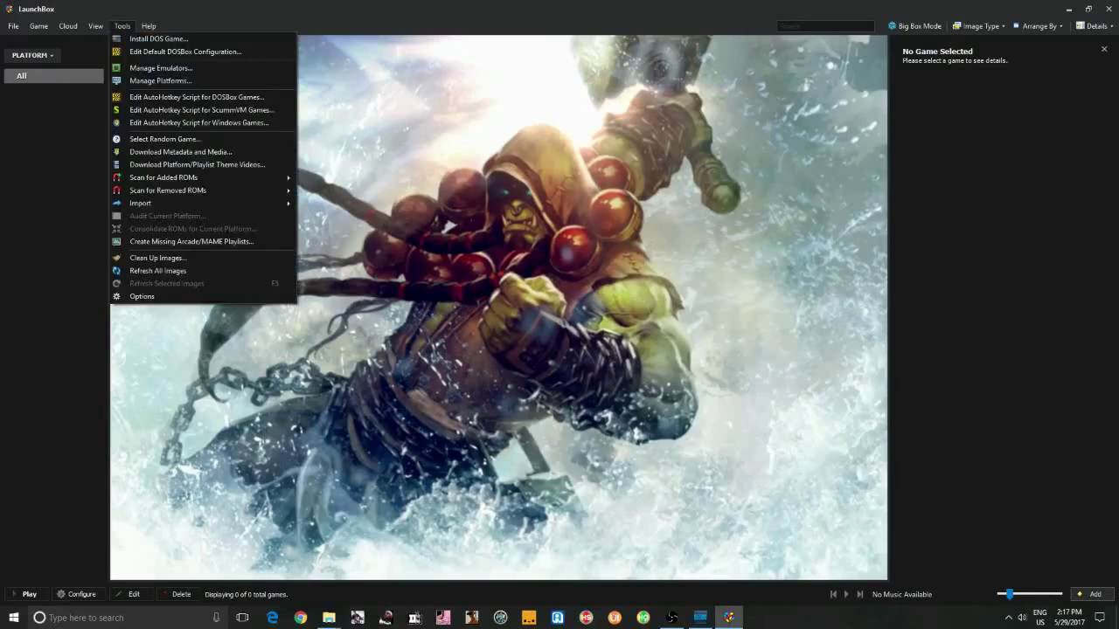
pyautogui.moveTo(140, 202)
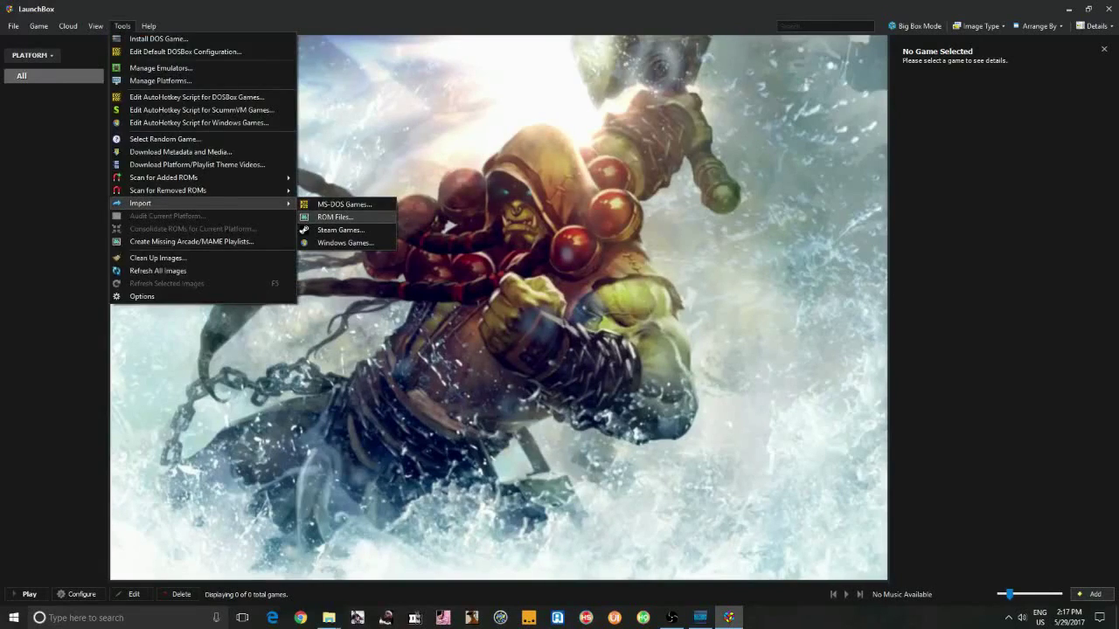
pyautogui.click(335, 216)
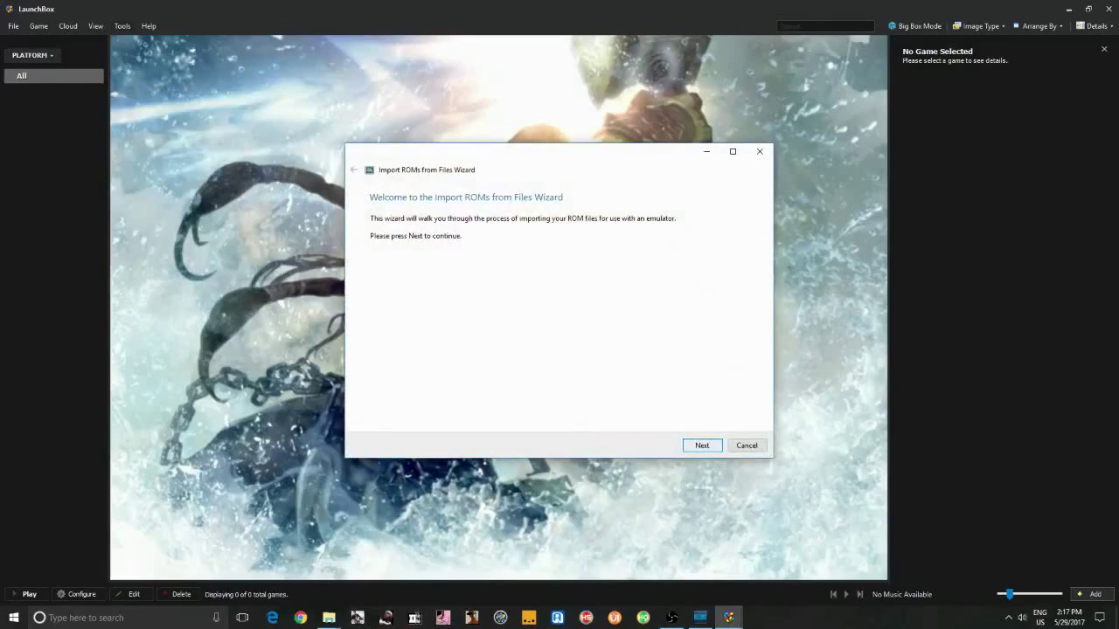
pyautogui.press('Return')
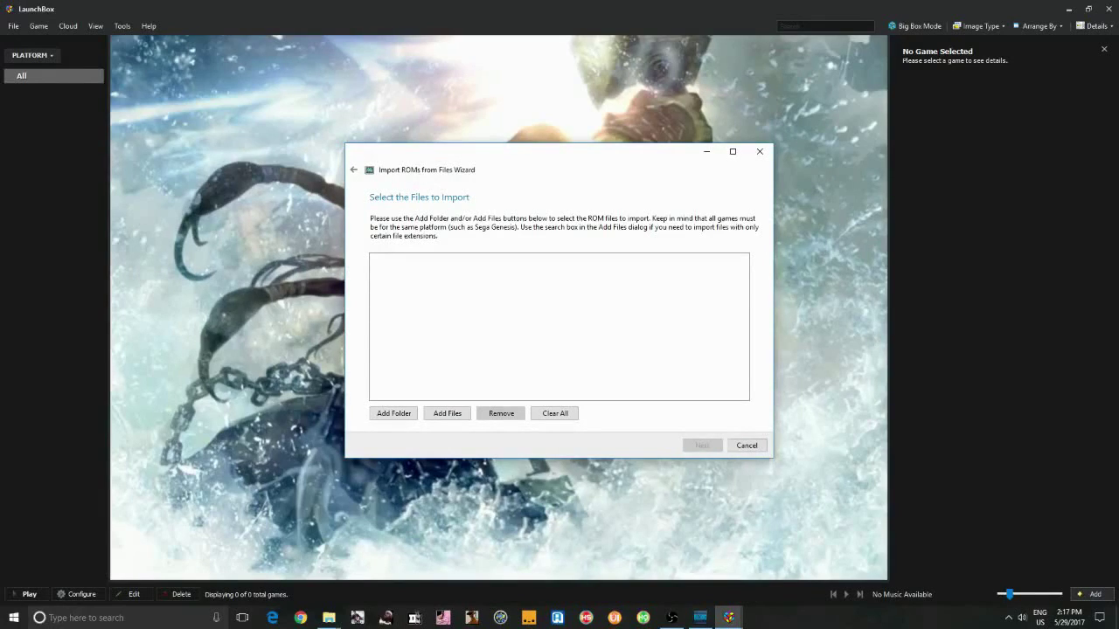
# Add the roms folder inside the Desktop's arcadeMAME184 folder as the import source
pyautogui.click(393, 413)
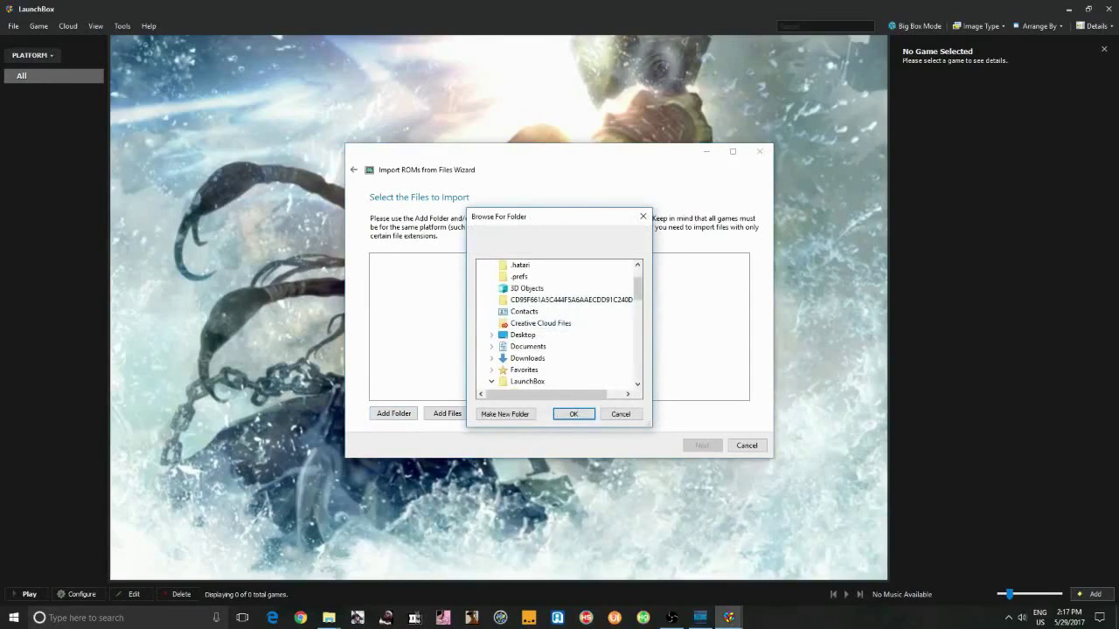
pyautogui.doubleClick(542, 346)
pyautogui.doubleClick(546, 358)
pyautogui.scroll(-3, 560, 324)
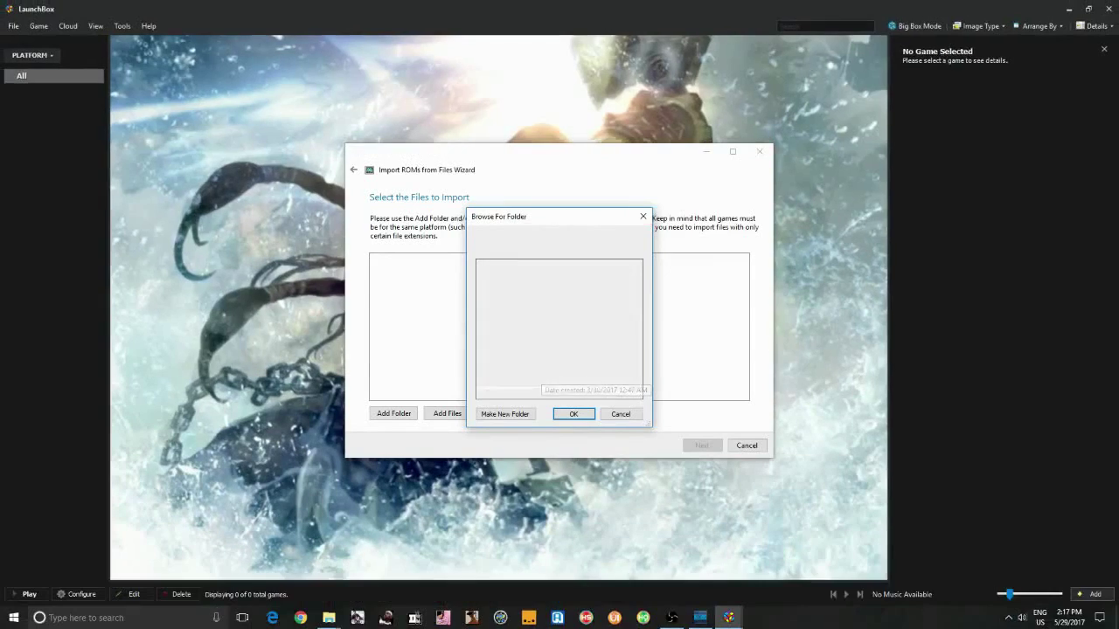
pyautogui.scroll(-10, 560, 324)
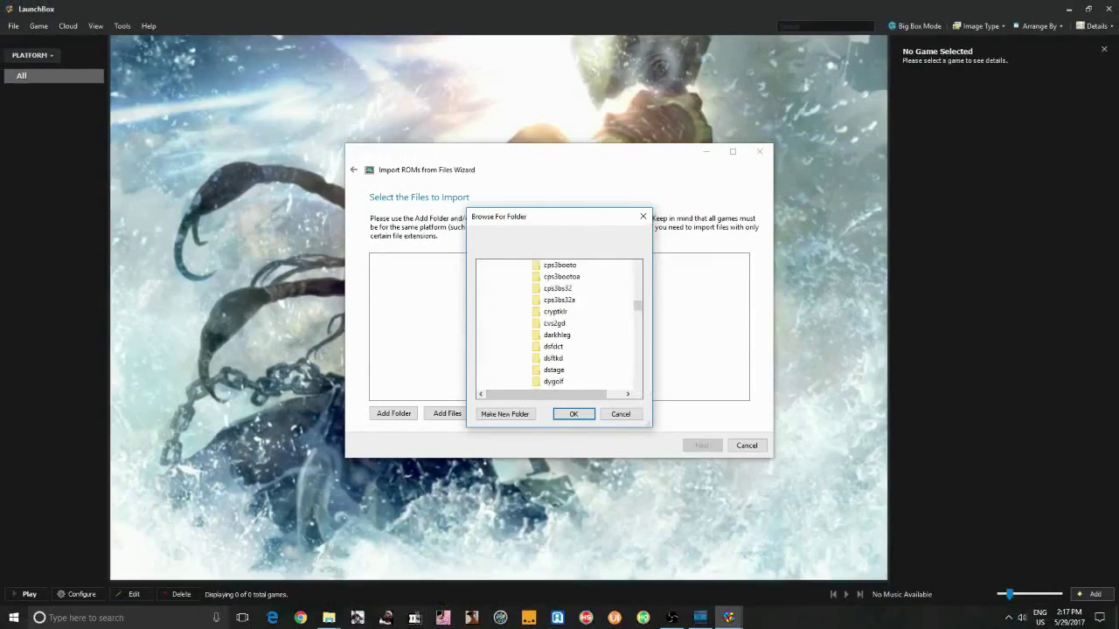
pyautogui.click(574, 413)
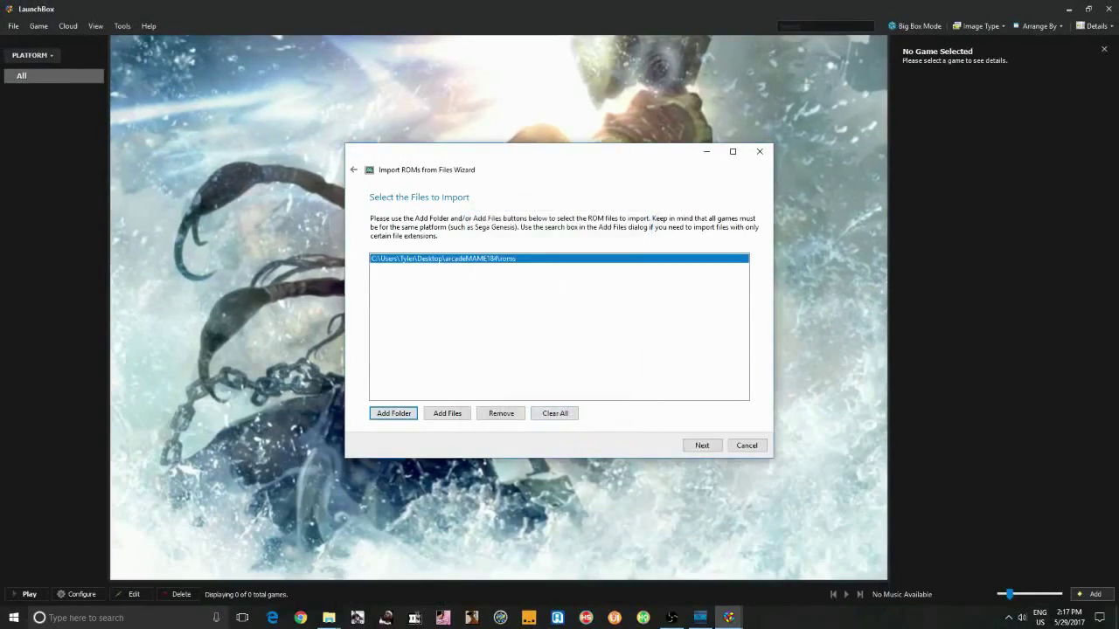
# Set the platform of the imported ROMs to Arcade
pyautogui.click(702, 445)
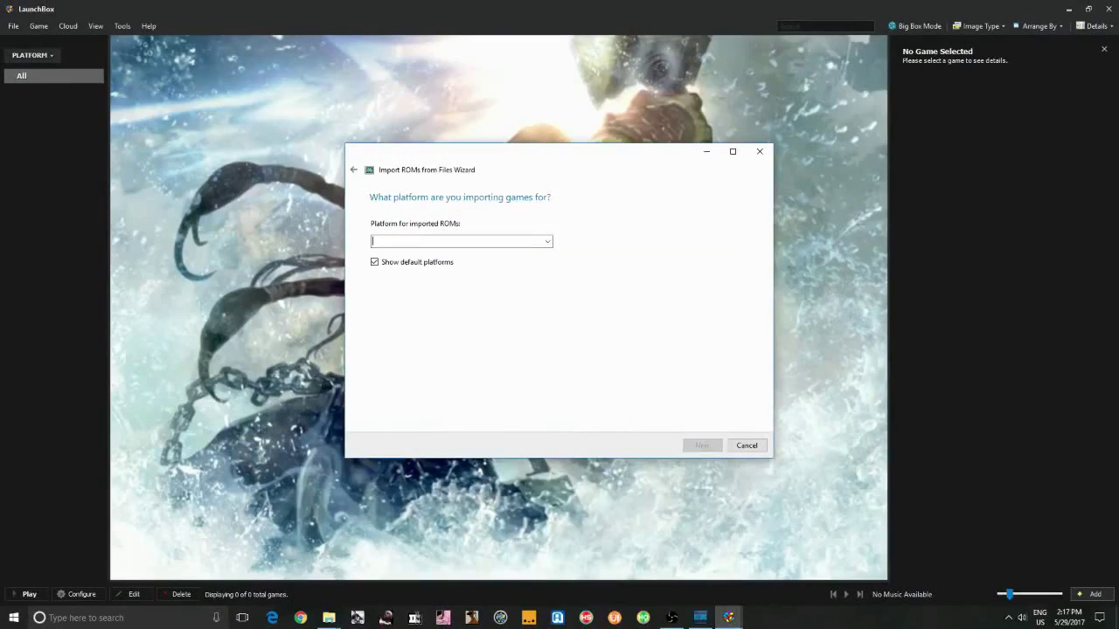
pyautogui.press('F4')
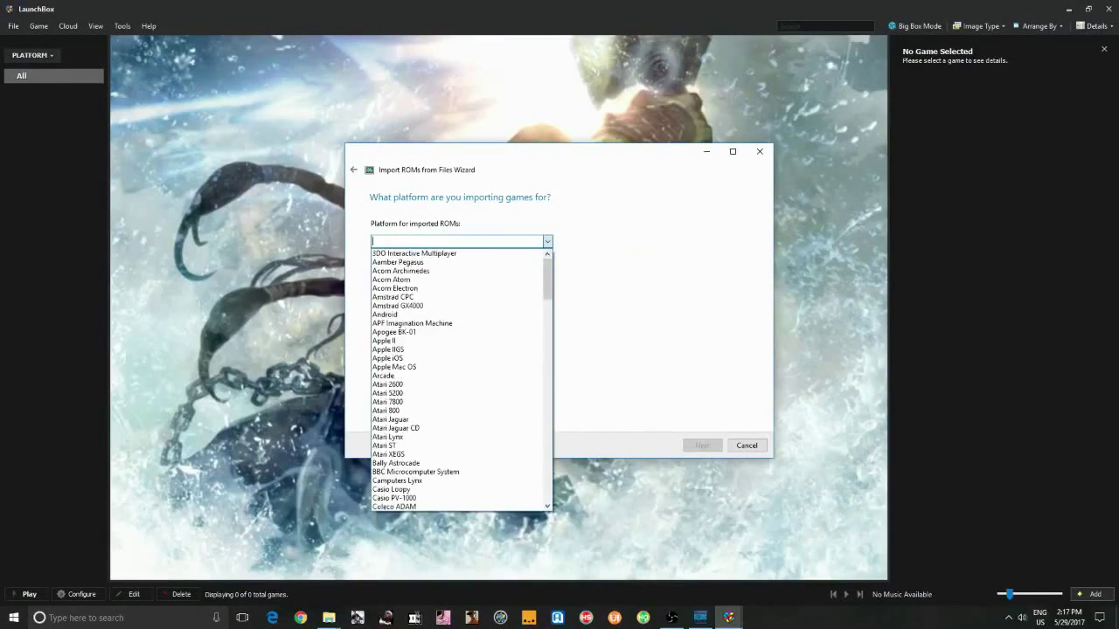
pyautogui.press('Return')
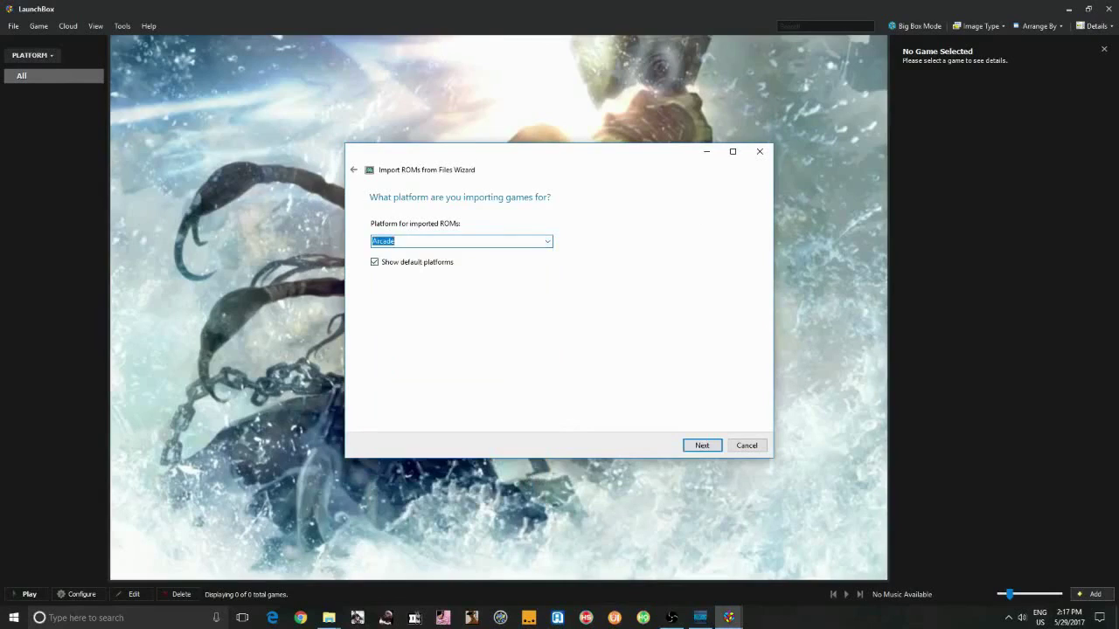
pyautogui.press('Return')
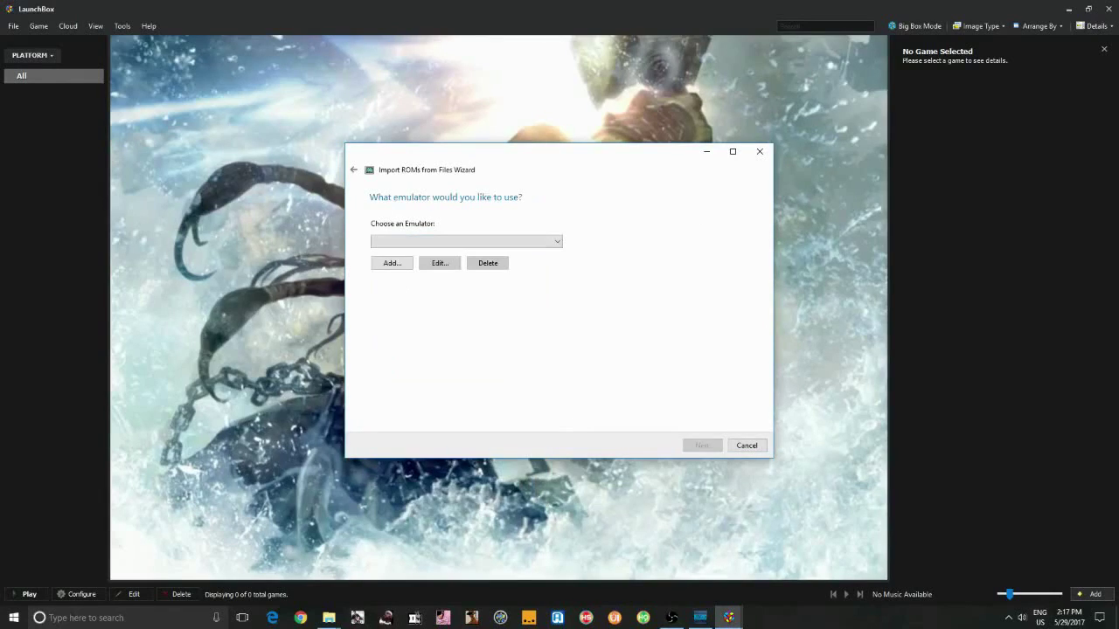
# Add a MAME emulator with its application path set to mame64.exe in arcadeMAME184, using the All Files filter
pyautogui.press('Tab')
pyautogui.press('Return')
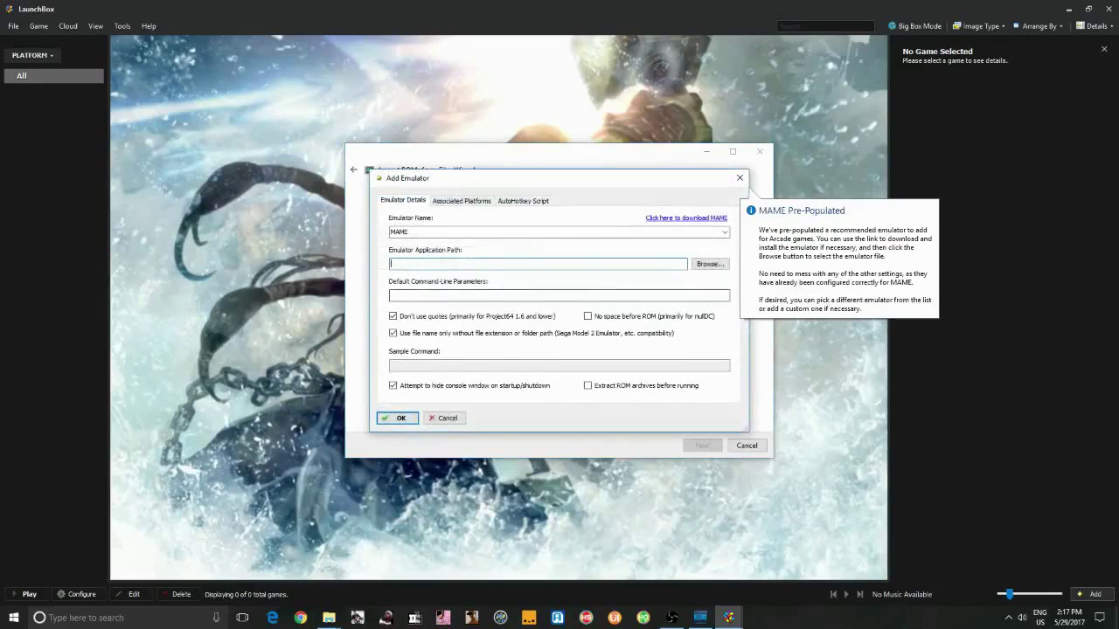
pyautogui.press('Tab')
pyautogui.press('Return')
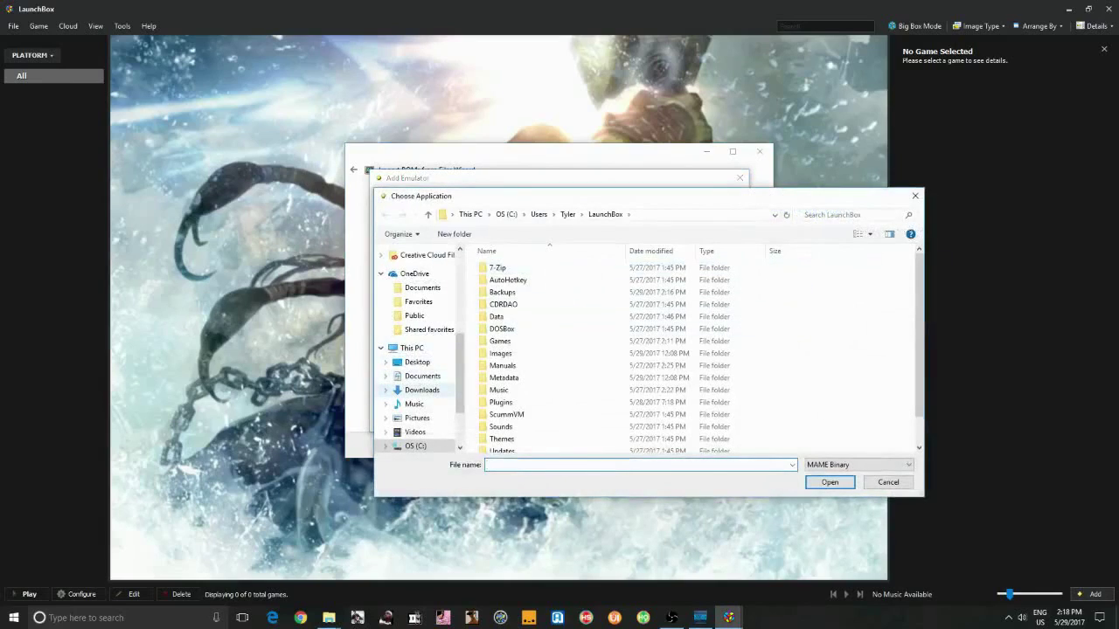
pyautogui.click(417, 362)
pyautogui.doubleClick(506, 267)
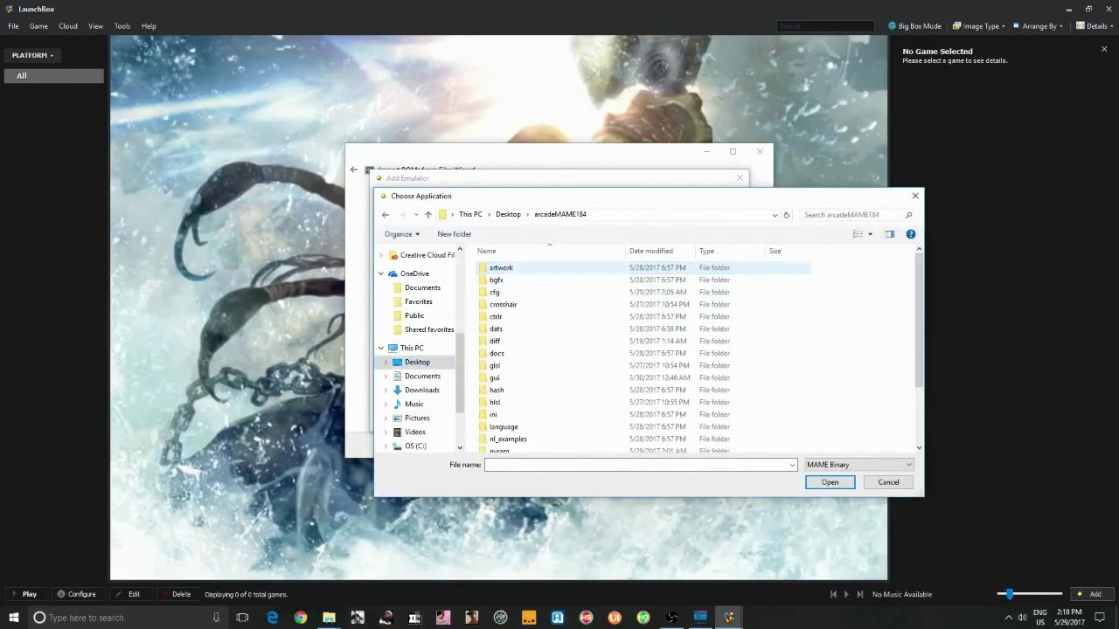
pyautogui.scroll(-3, 524, 342)
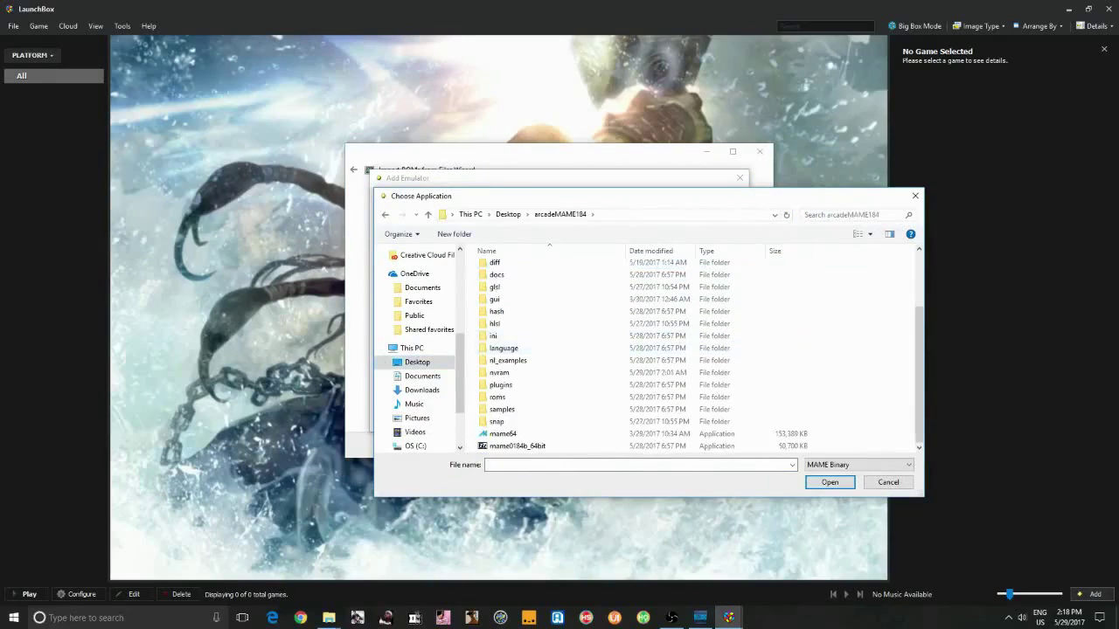
pyautogui.click(857, 465)
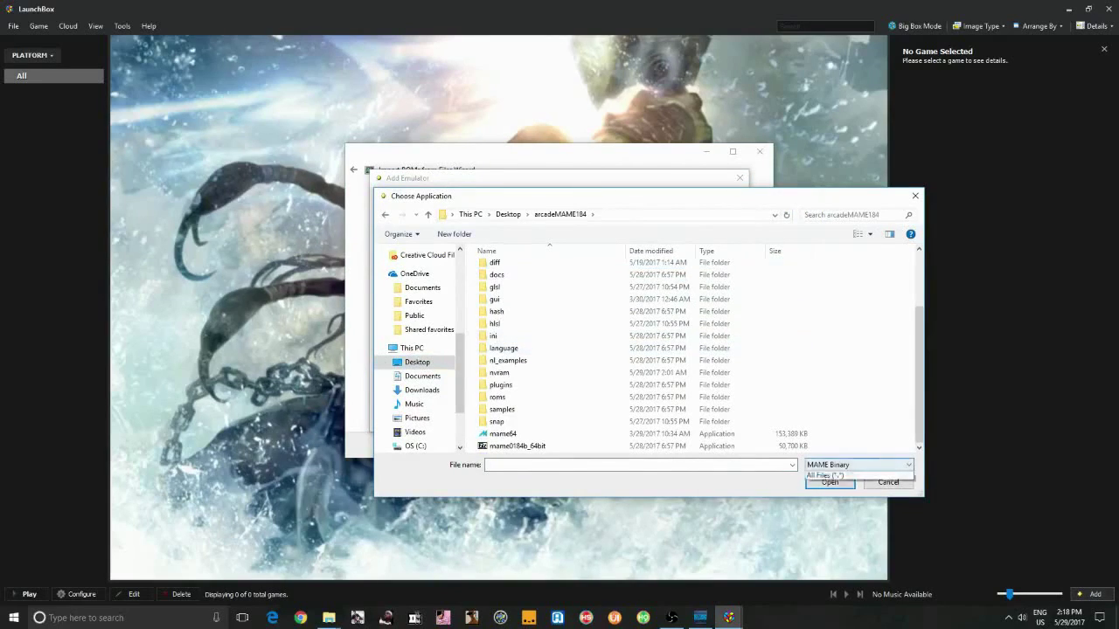
pyautogui.click(825, 485)
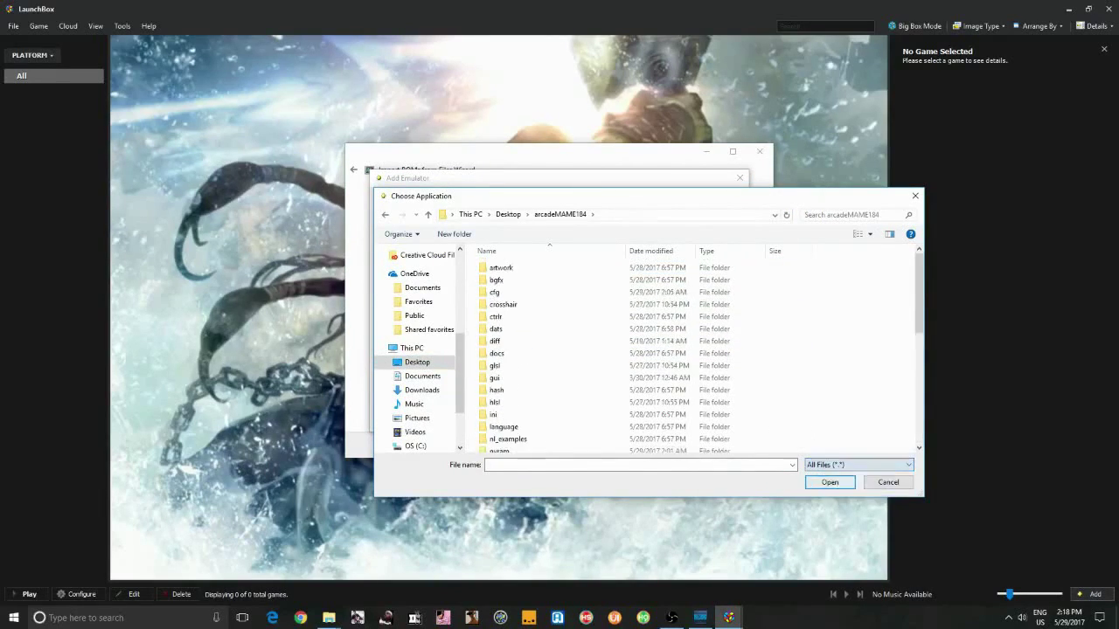
pyautogui.scroll(-6, 612, 350)
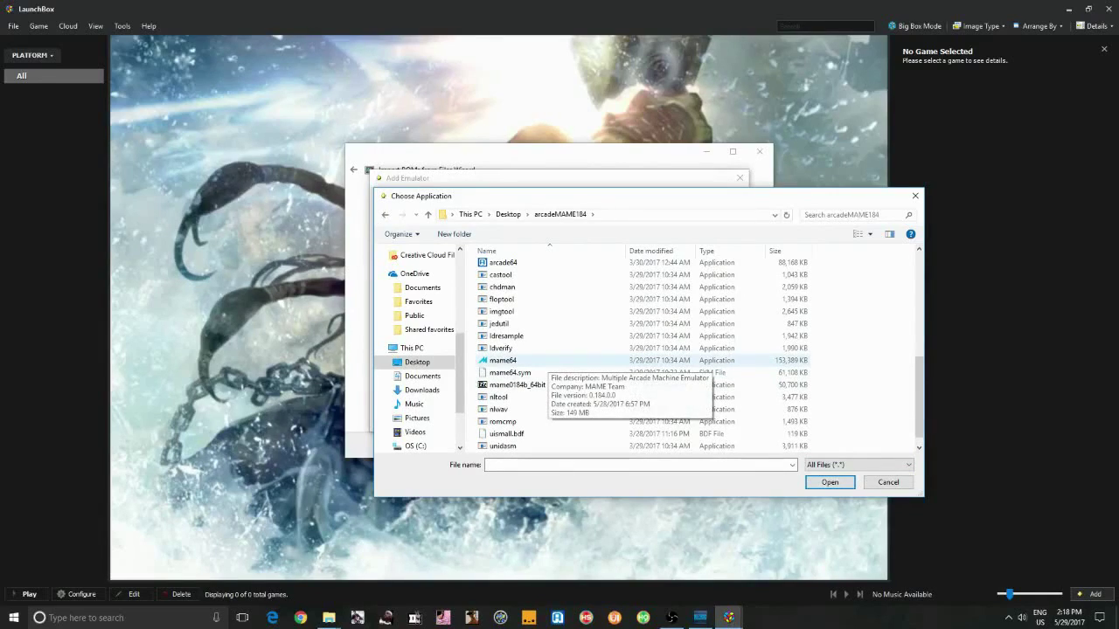
pyautogui.click(503, 360)
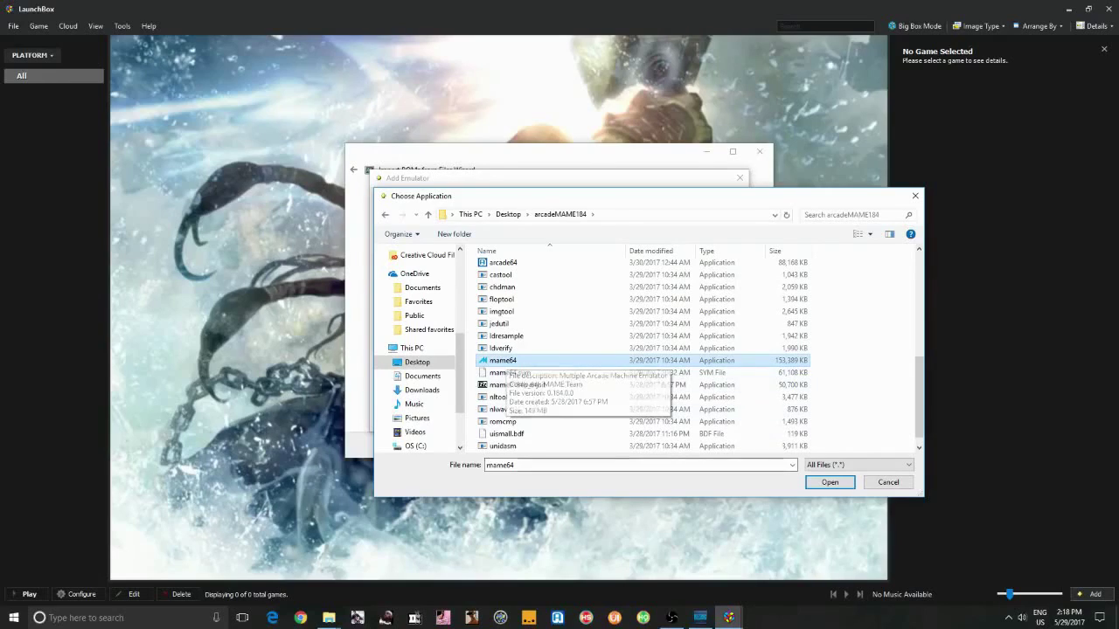
pyautogui.press('Return')
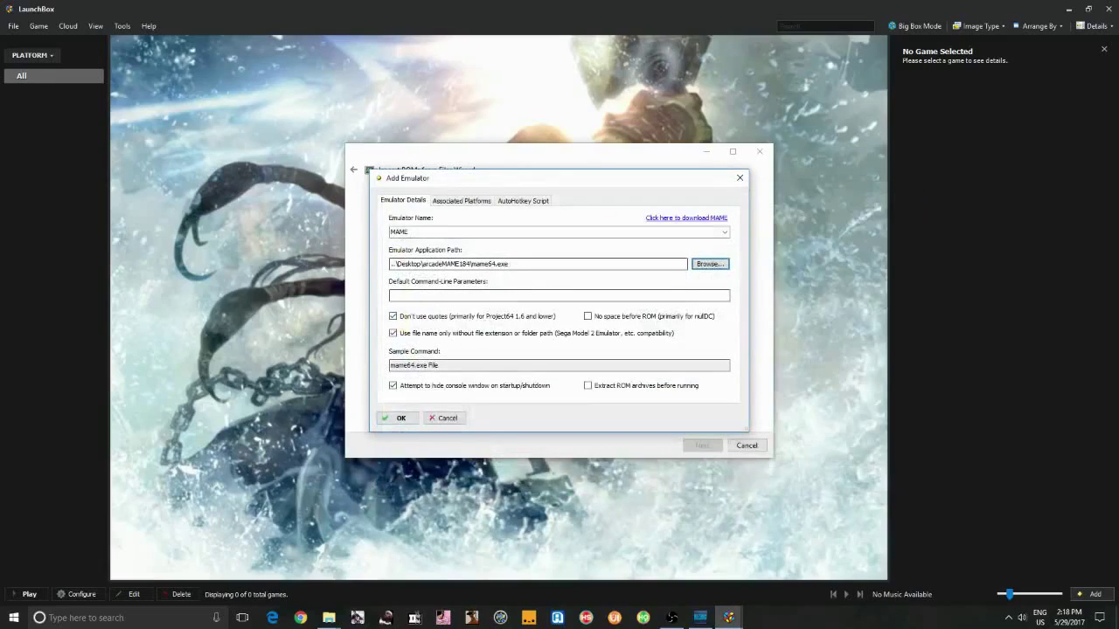
# Save the MAME emulator and choose how the ROM files are handled
pyautogui.click(393, 418)
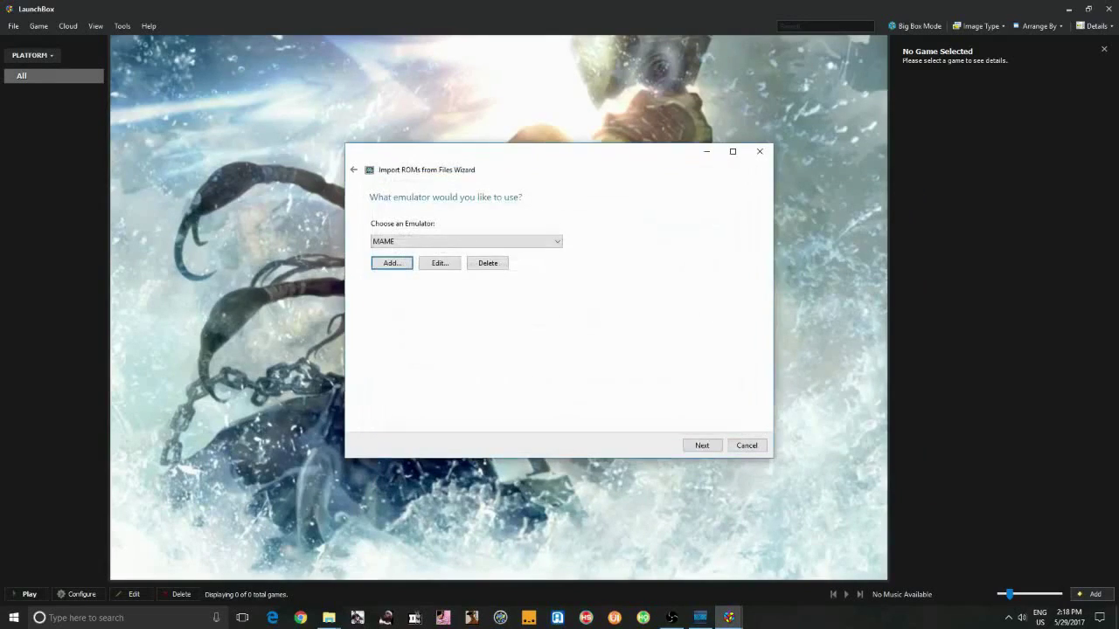
pyautogui.click(702, 445)
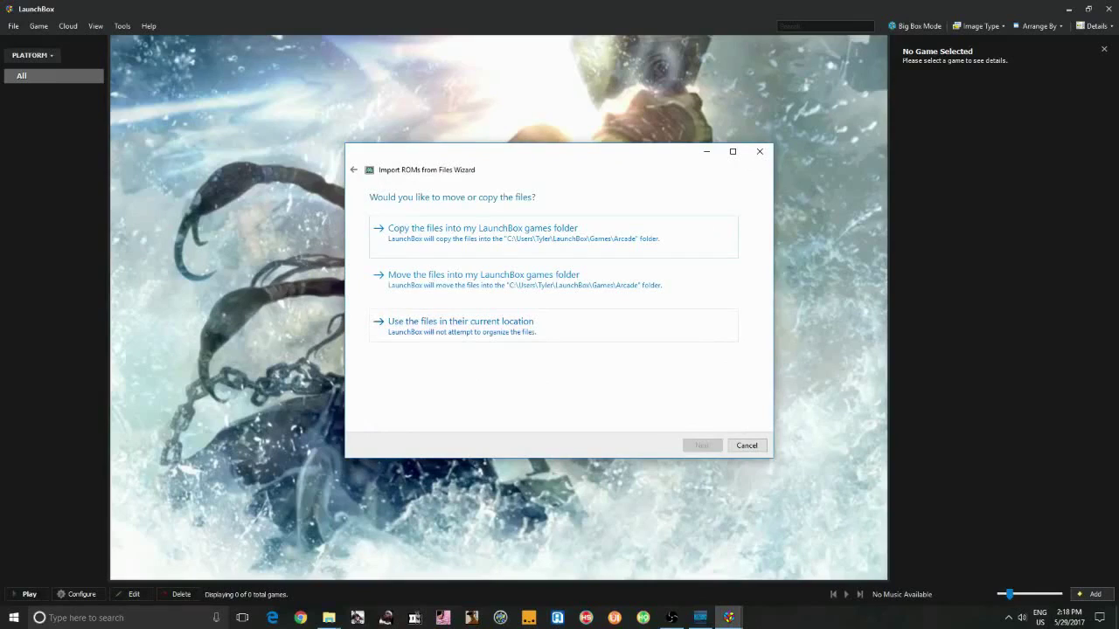
pyautogui.click(461, 322)
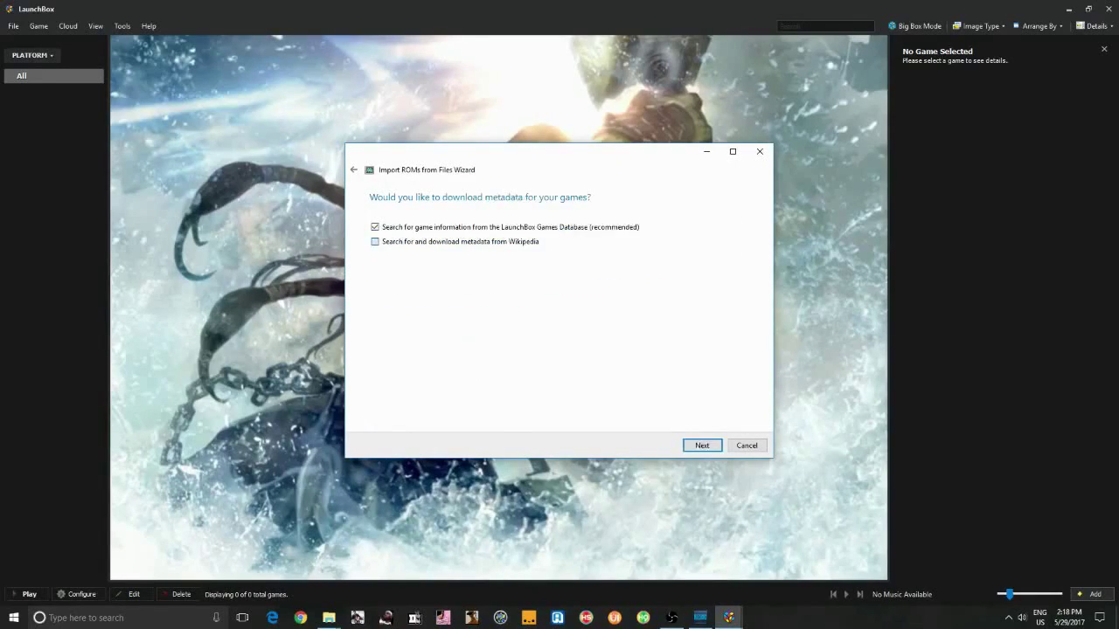
pyautogui.click(702, 444)
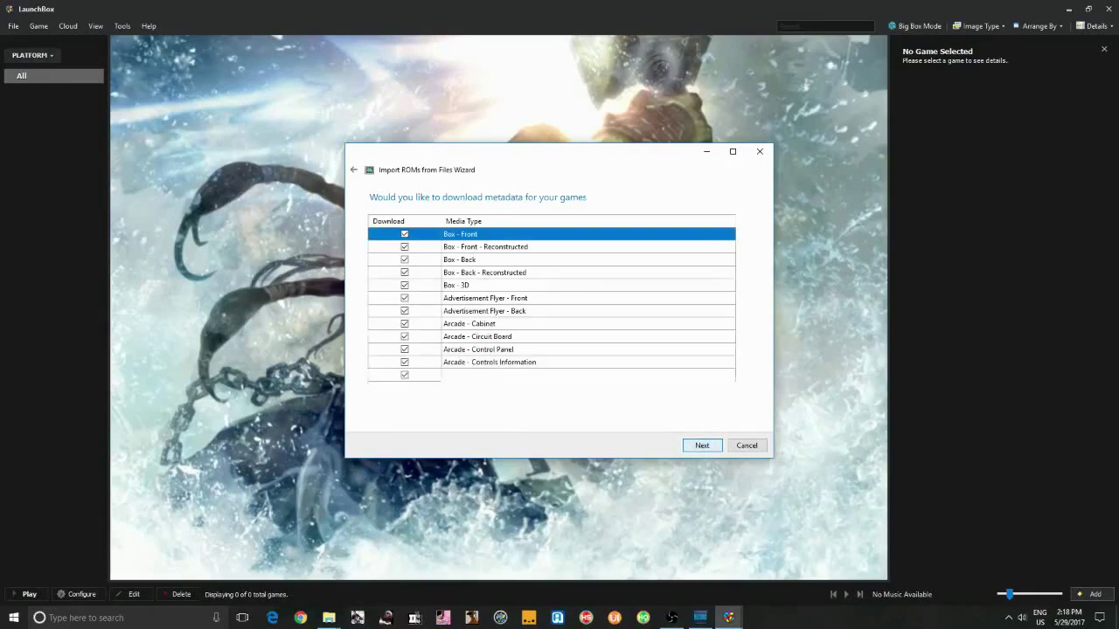
# Leave every image type unchecked so no media is downloaded
pyautogui.scroll(-2, 550, 306)
pyautogui.scroll(-5, 551, 306)
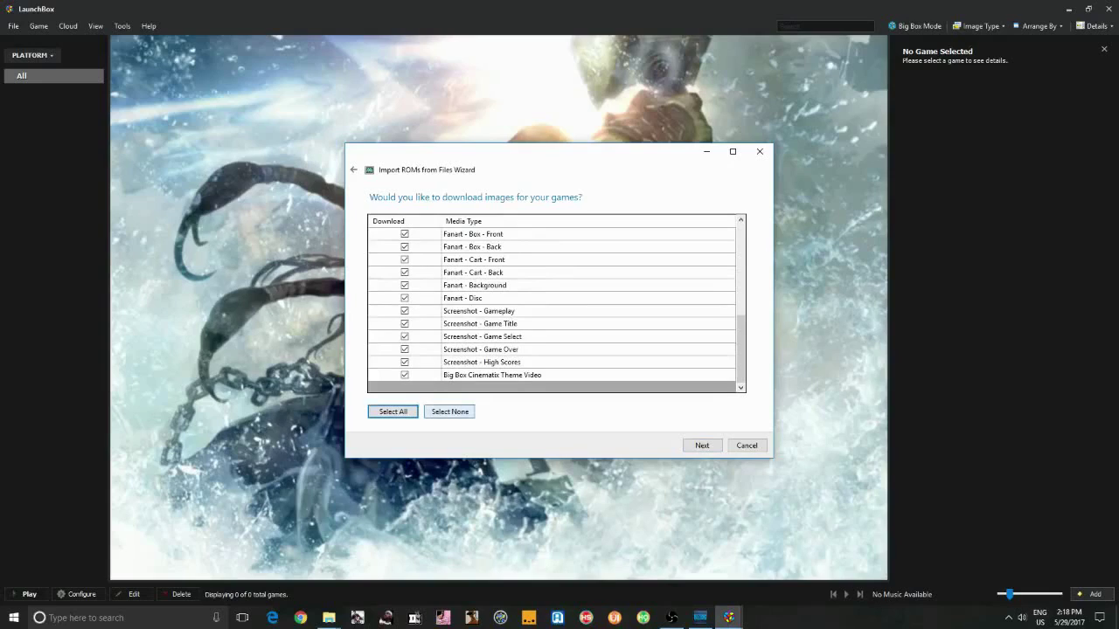
pyautogui.click(449, 411)
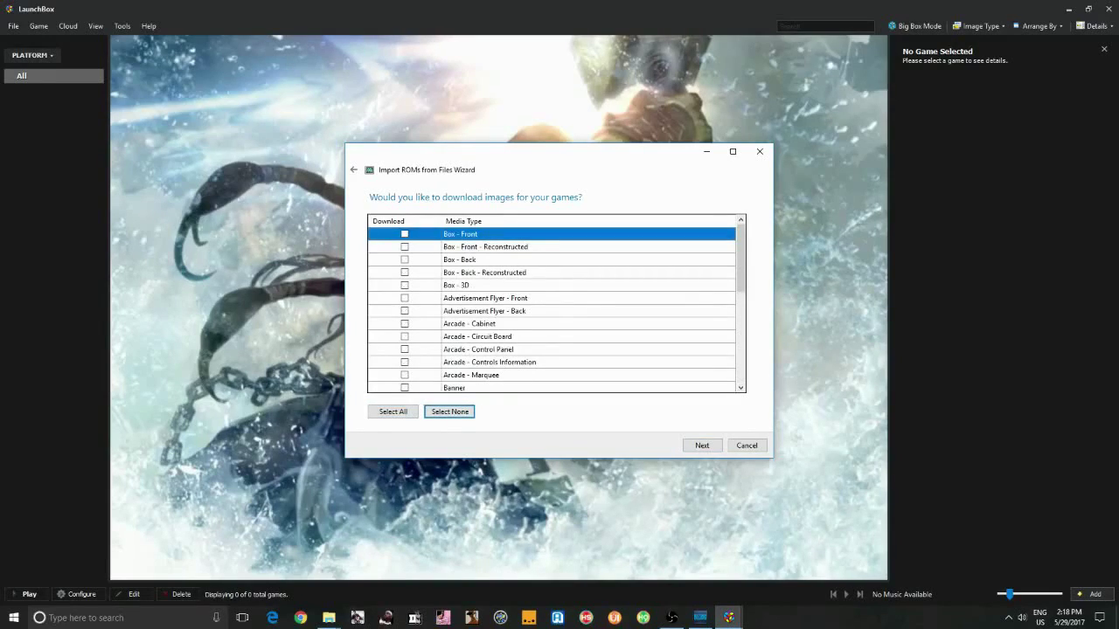
pyautogui.click(393, 412)
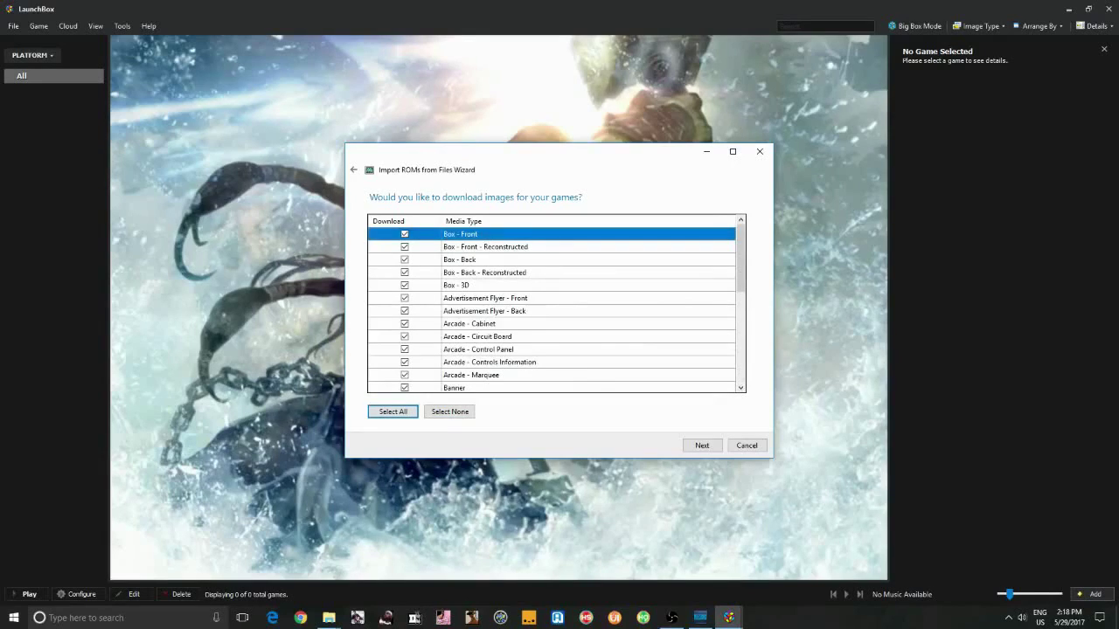
pyautogui.click(450, 411)
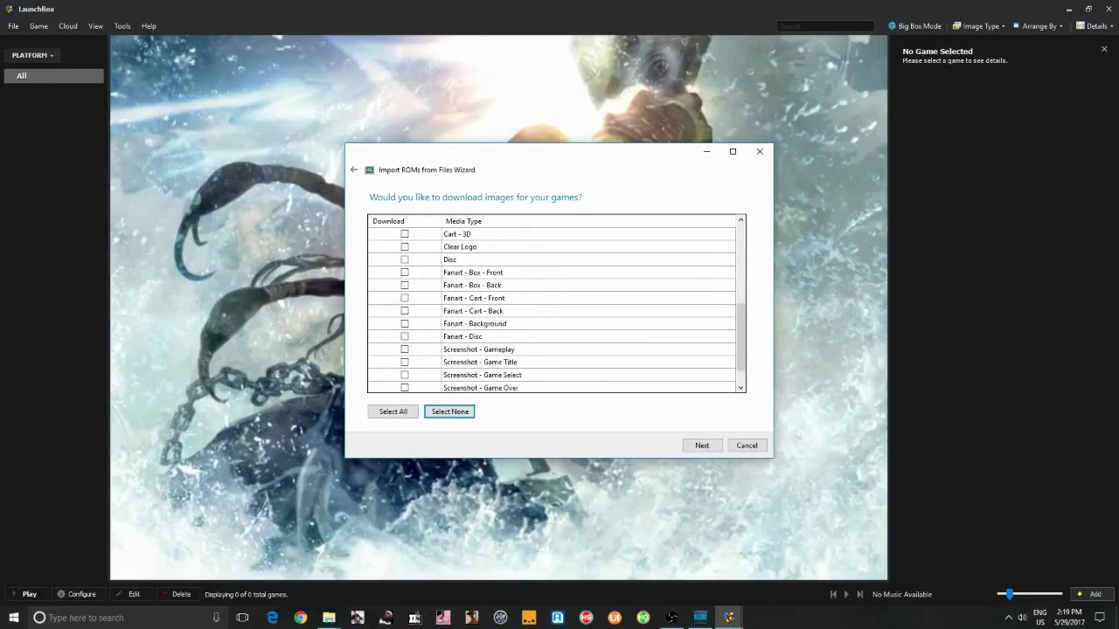
# Skip the EmuMovies login without entering credentials and move on to the MAME import options
pyautogui.press('Return')
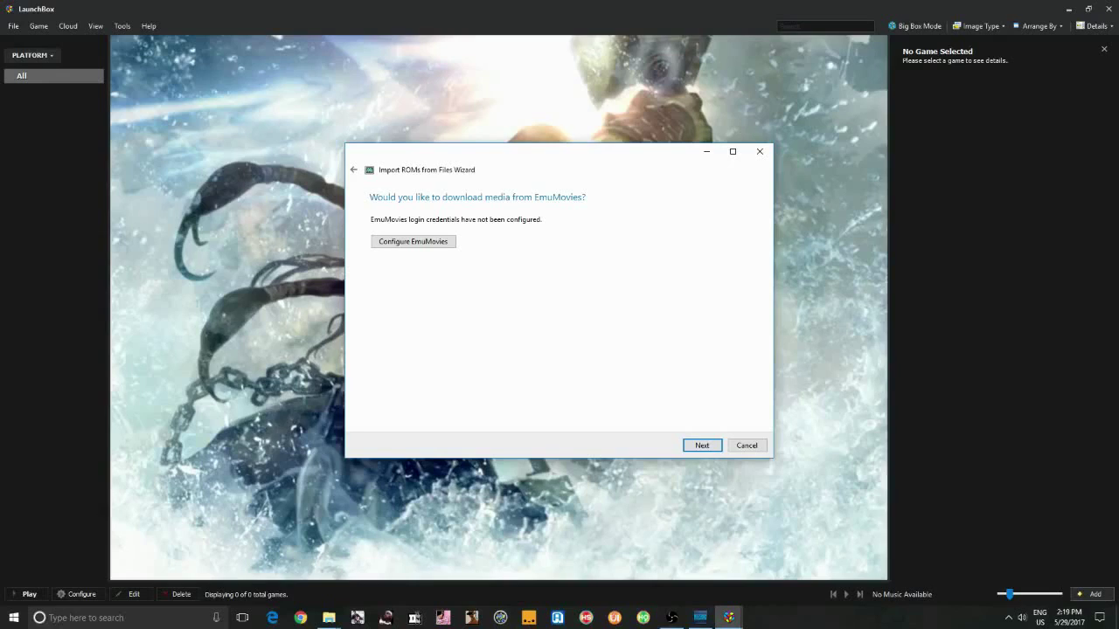
pyautogui.click(413, 242)
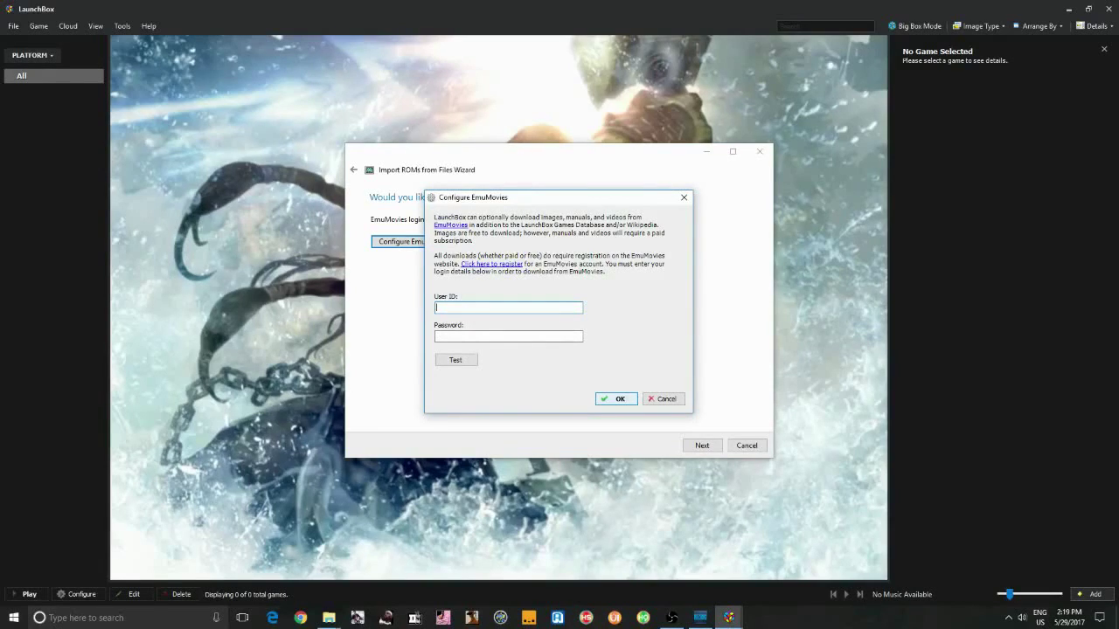
pyautogui.press('Escape')
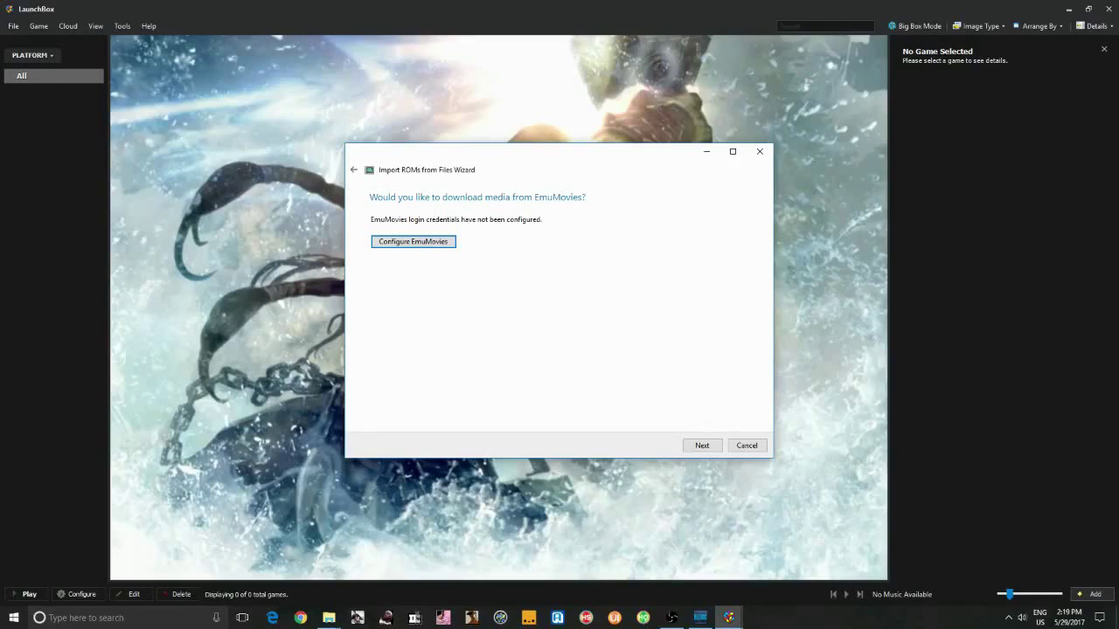
pyautogui.click(702, 445)
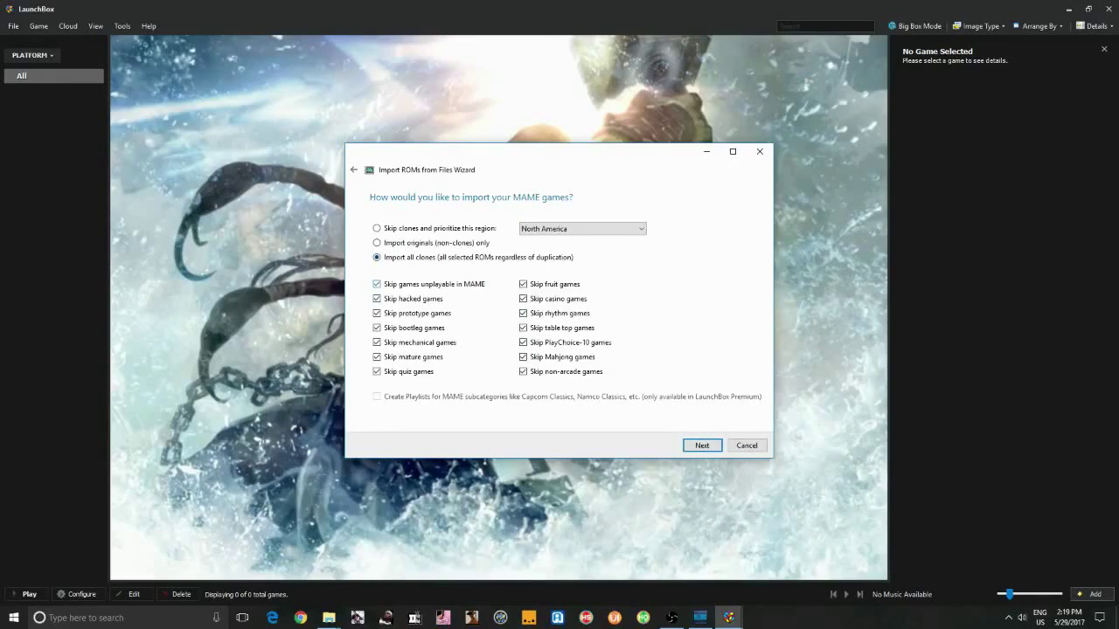
# Stop skipping hacked, prototype, bootleg, quiz, fruit, casino, rhythm, table top and Mahjong games
pyautogui.click(377, 298)
pyautogui.click(376, 313)
pyautogui.click(377, 328)
pyautogui.click(377, 372)
pyautogui.click(523, 284)
pyautogui.click(522, 298)
pyautogui.click(523, 313)
pyautogui.click(523, 328)
pyautogui.click(523, 356)
pyautogui.click(701, 445)
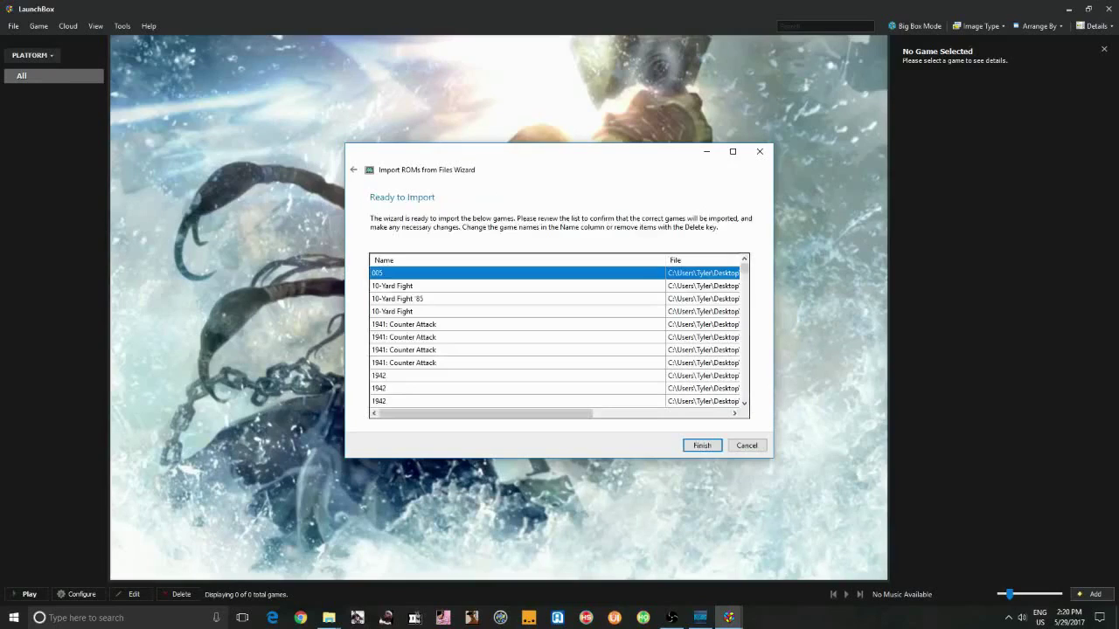
# Finish the wizard so all 8339 games import into the Arcade platform
pyautogui.click(702, 445)
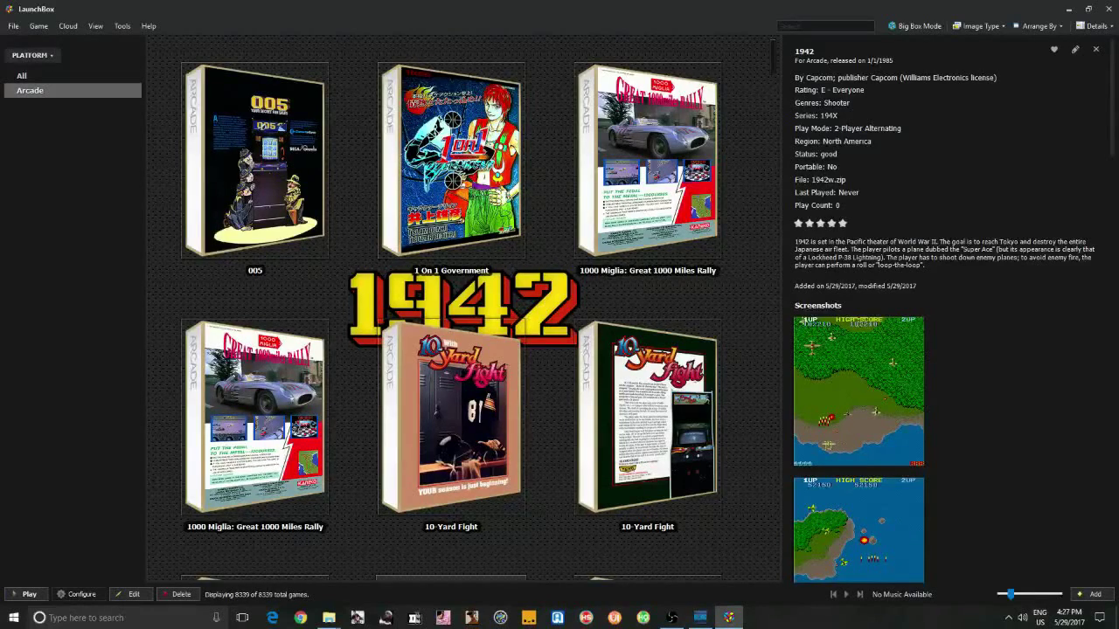
# Open the images folder of the first 1941: Counter Attack game from its context menu
pyautogui.scroll(-2, 451, 307)
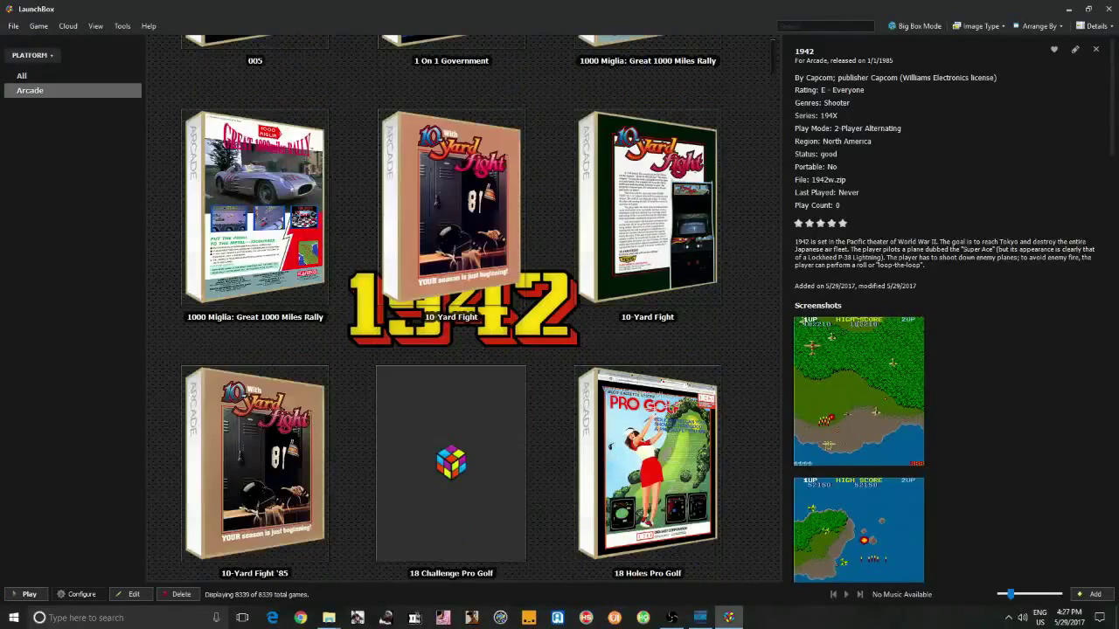
pyautogui.scroll(-2, 451, 308)
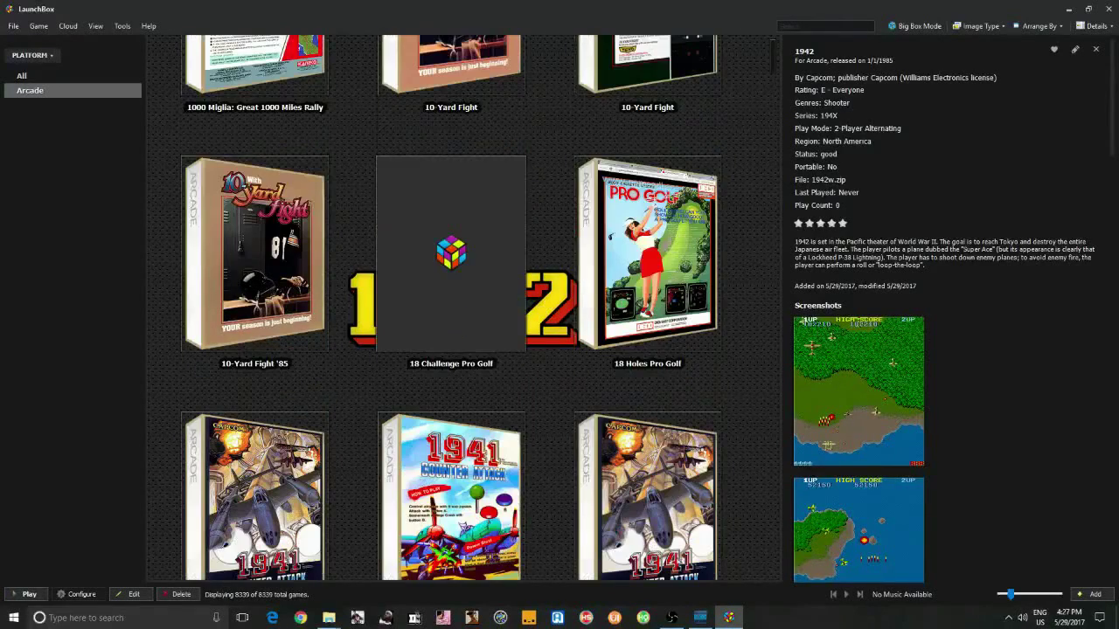
pyautogui.click(254, 489)
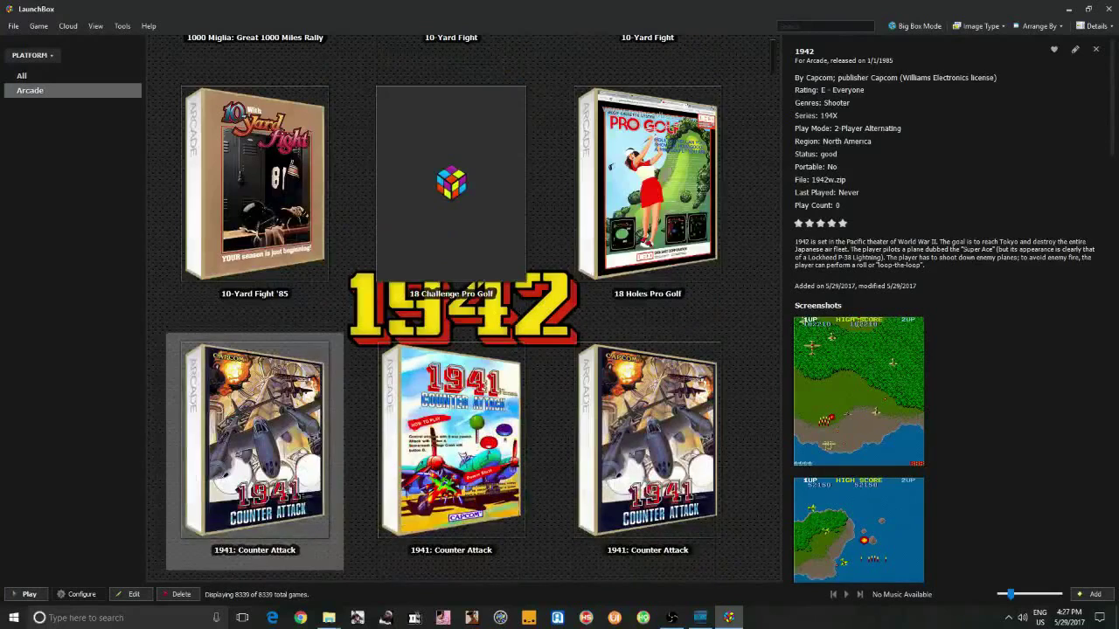
pyautogui.rightClick(285, 347)
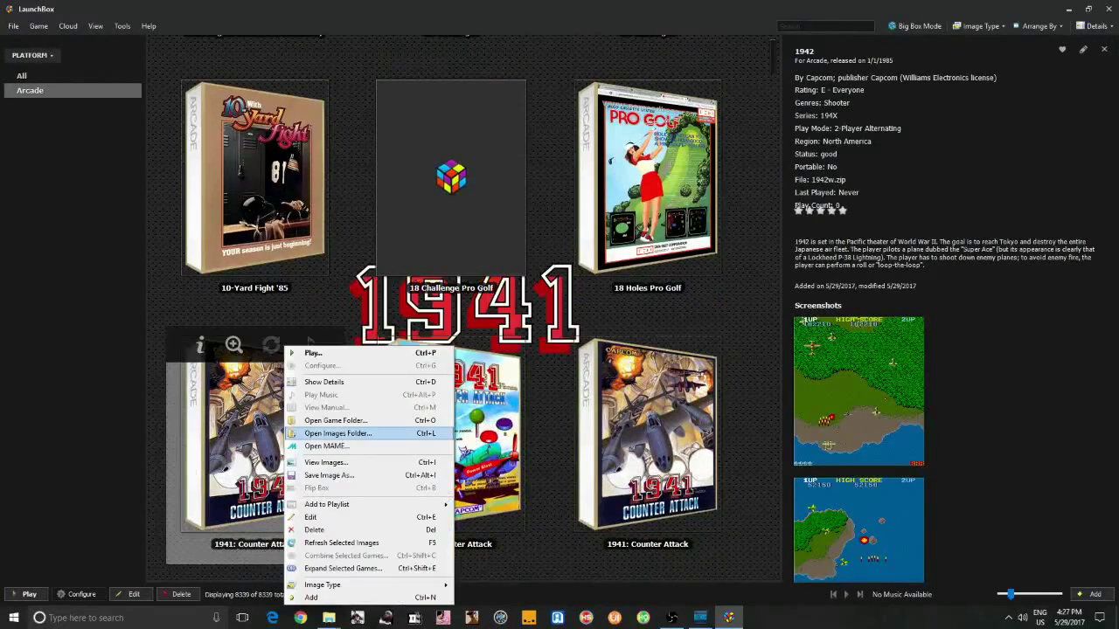
pyautogui.click(337, 434)
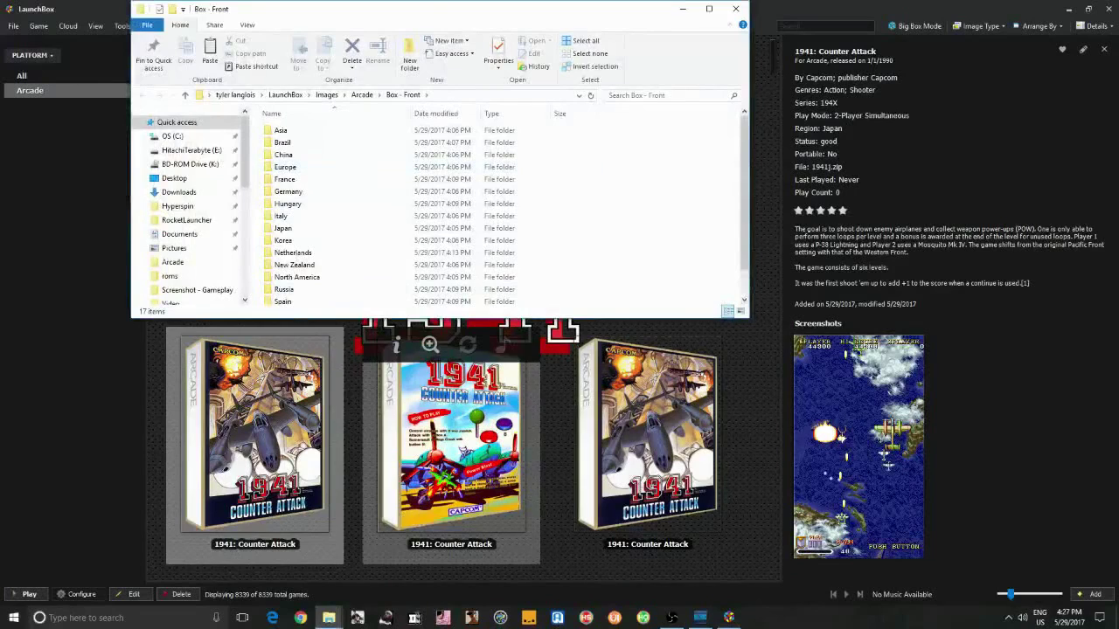
# Browse the 7,875 images in the Arcade Box - 3D folder, then close the Explorer window
pyautogui.scroll(-1, 437, 218)
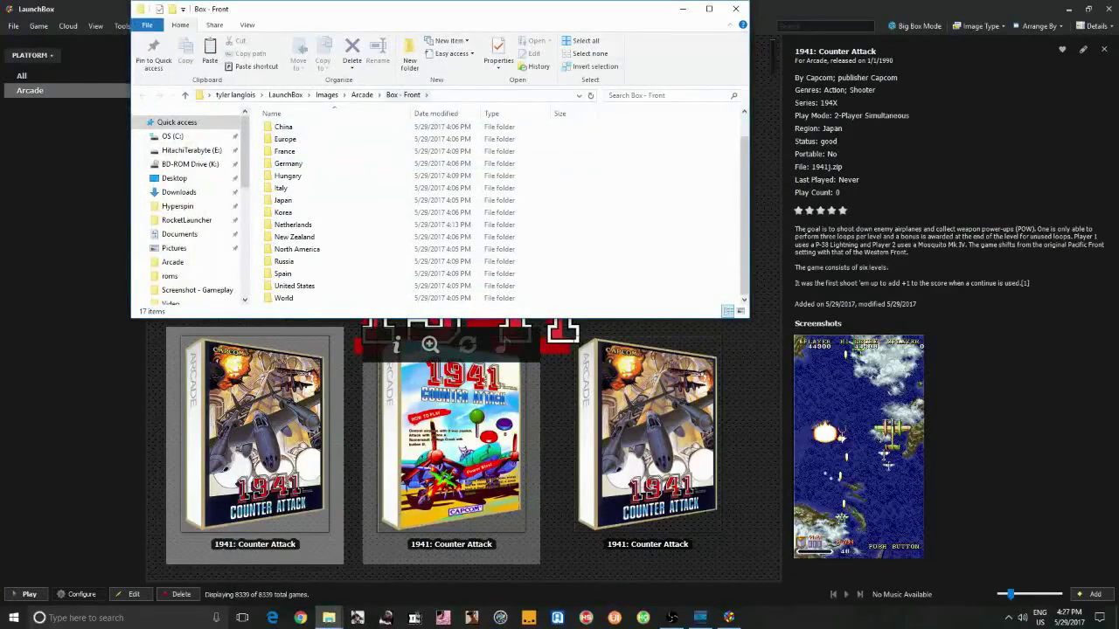
pyautogui.click(362, 94)
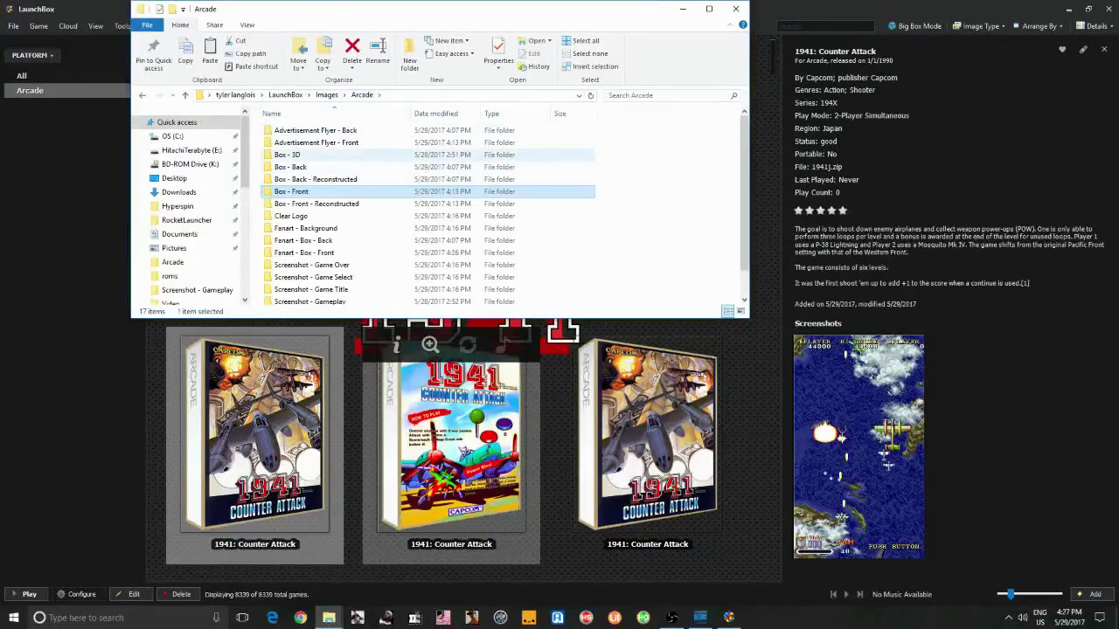
pyautogui.doubleClick(288, 155)
pyautogui.scroll(-5, 494, 179)
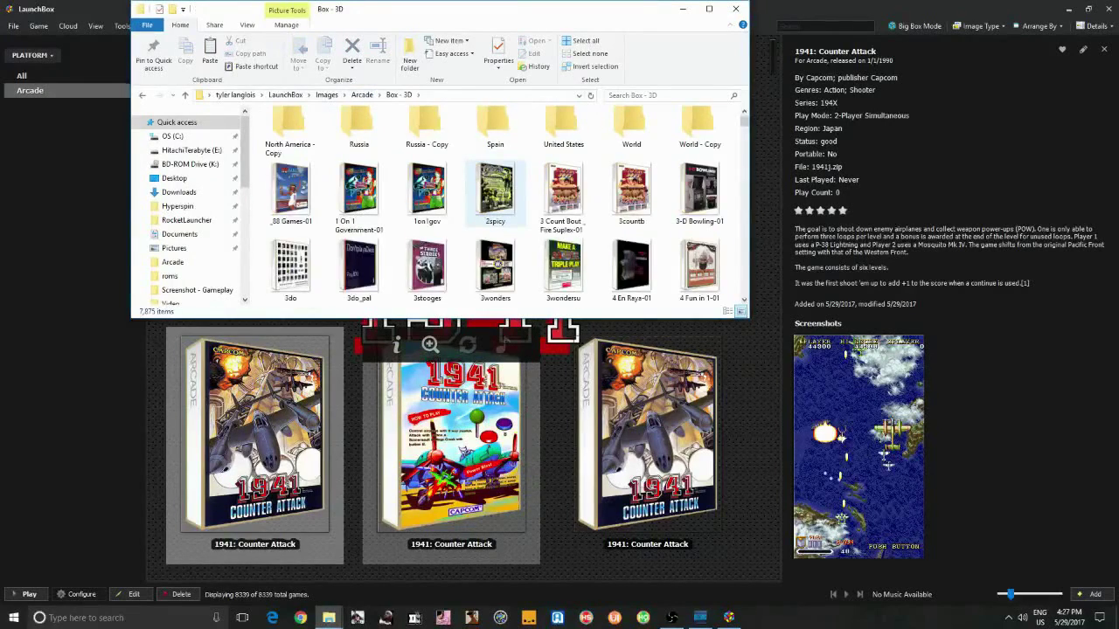
pyautogui.scroll(-2, 495, 166)
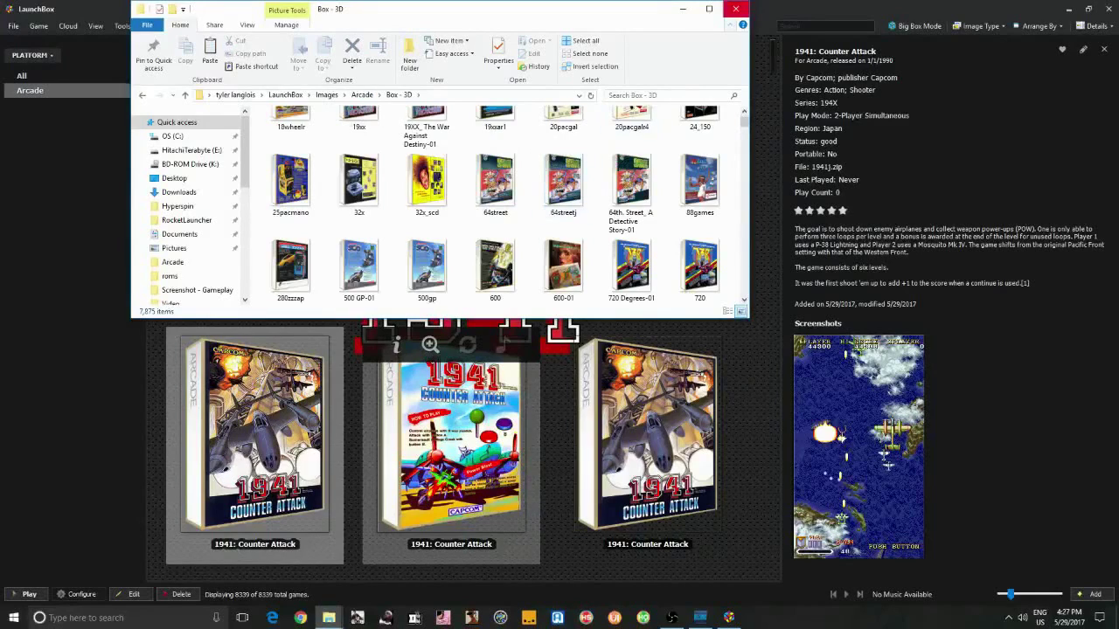
pyautogui.click(735, 9)
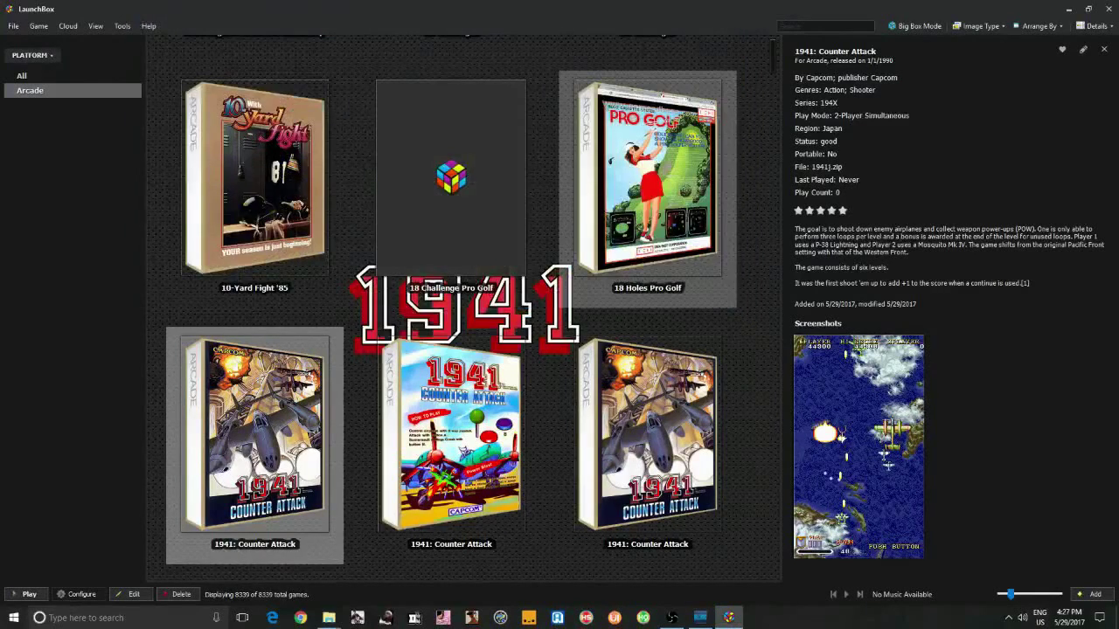
pyautogui.scroll(-4, 443, 308)
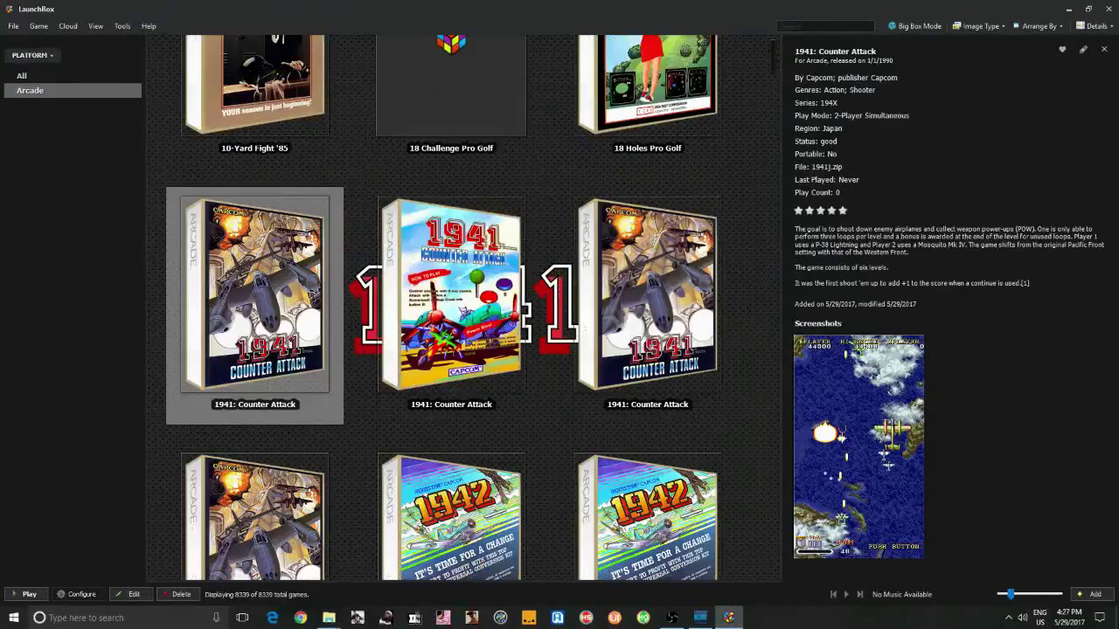
pyautogui.scroll(-1, 451, 308)
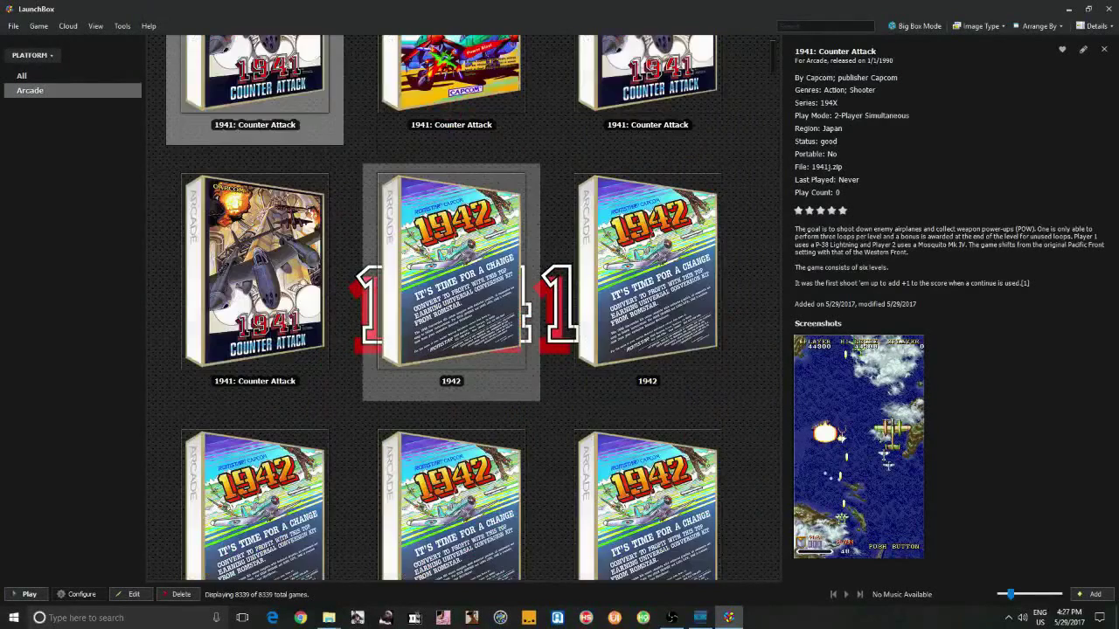
pyautogui.scroll(-3, 451, 307)
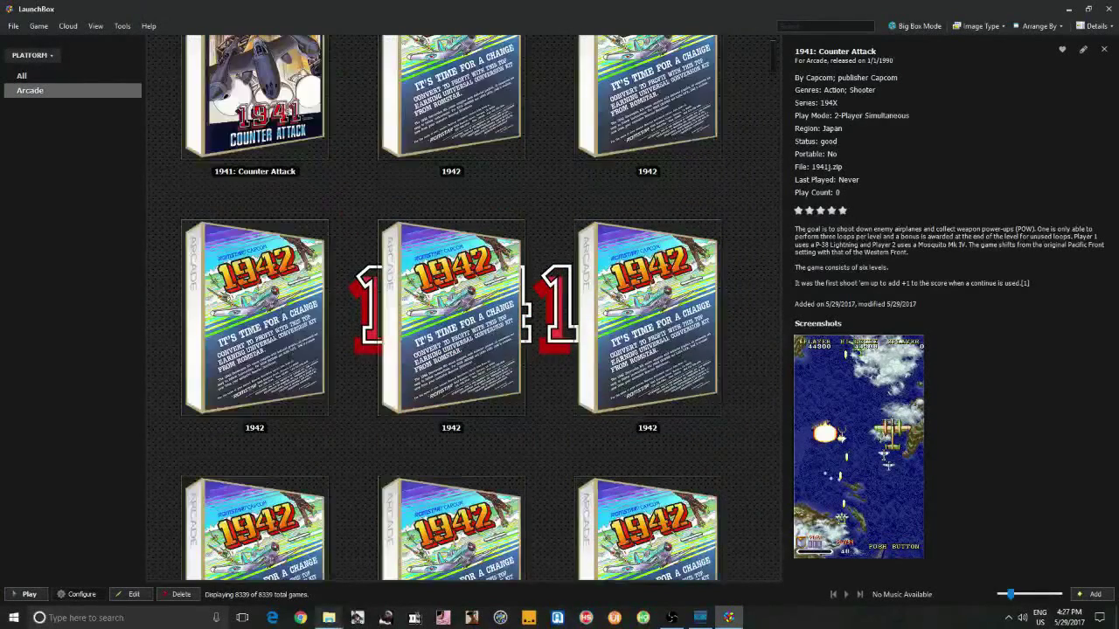
pyautogui.moveTo(329, 618)
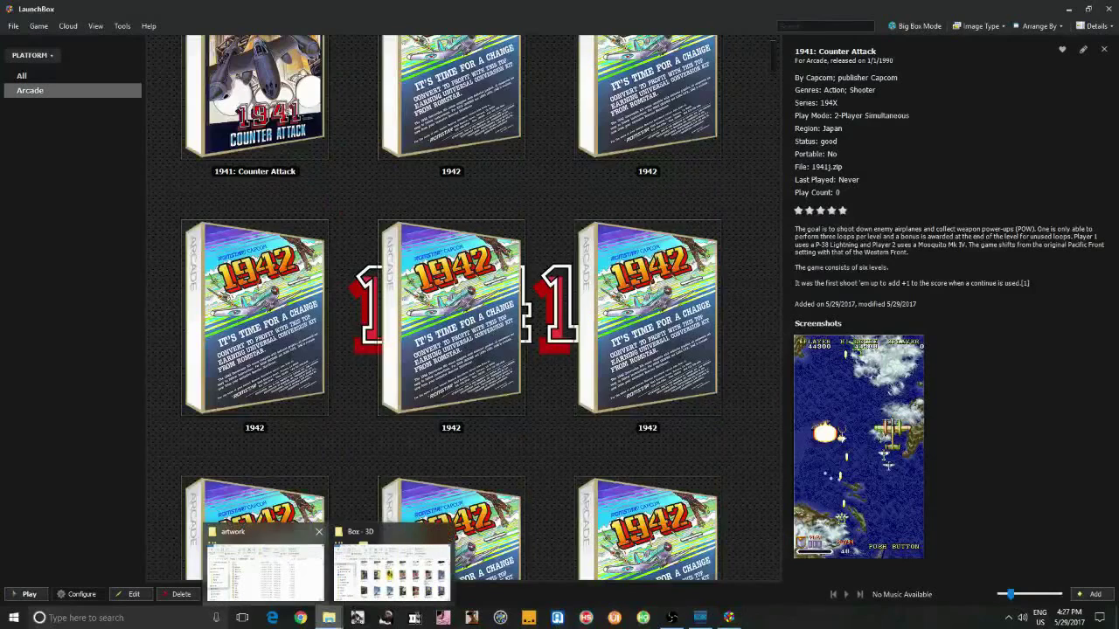
# Restore the arcadeMAME184 artwork folder window listing 1,592 zipped artwork files
pyautogui.click(265, 570)
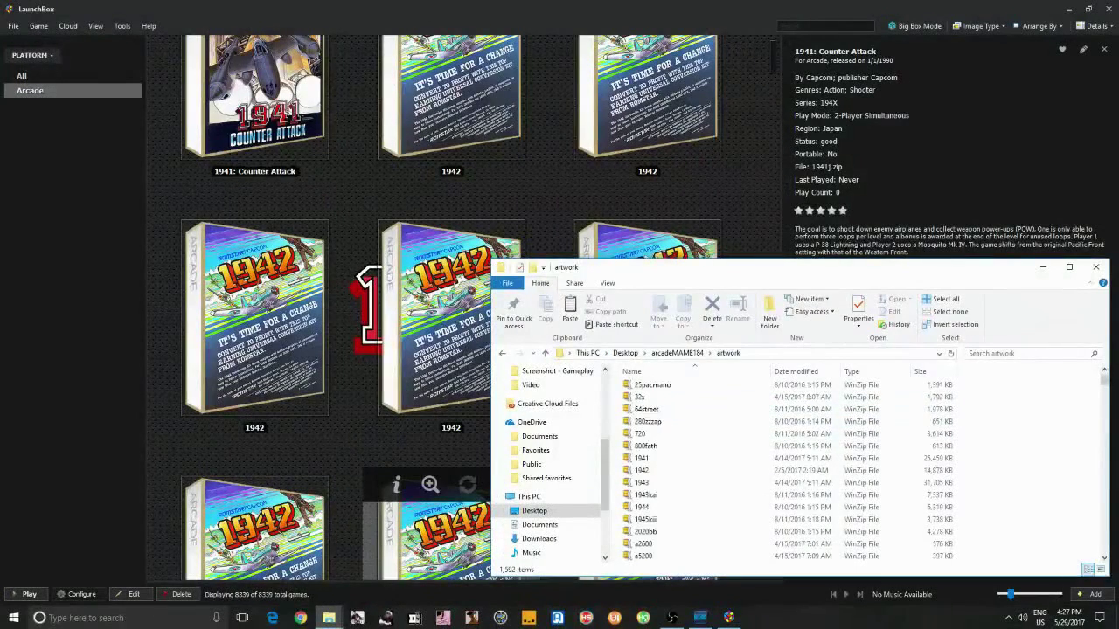